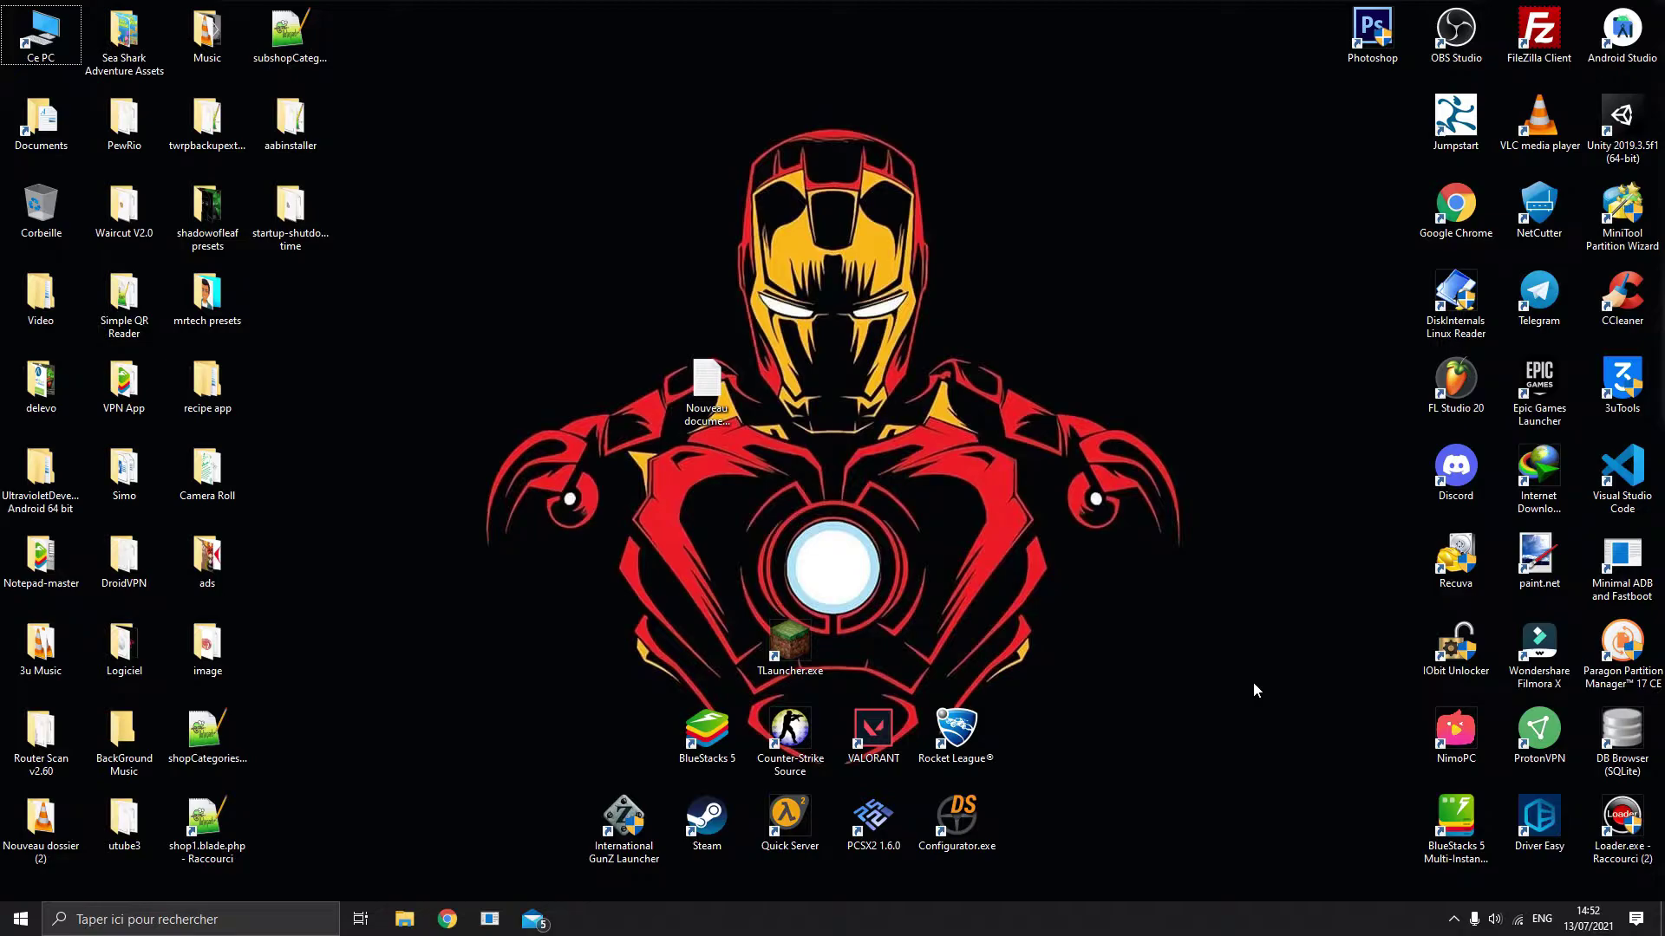
# Select the Google Chrome desktop shortcut, view its context menu, then dismiss it and deselect.
pyautogui.click(1462, 234)
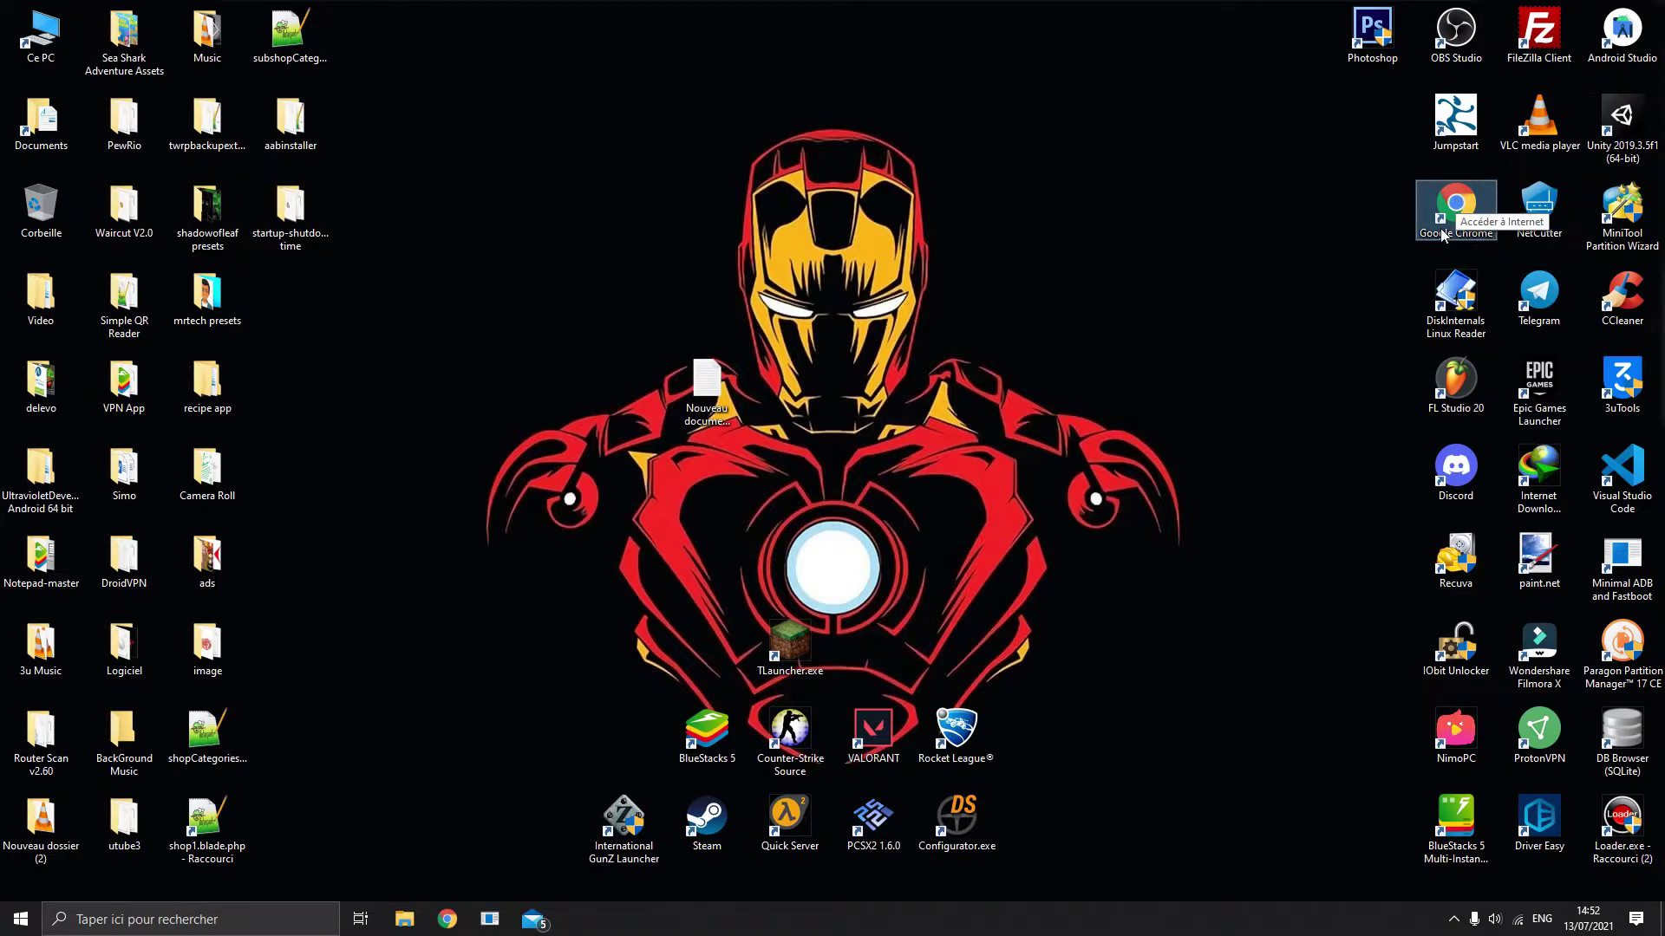
pyautogui.rightClick(1449, 214)
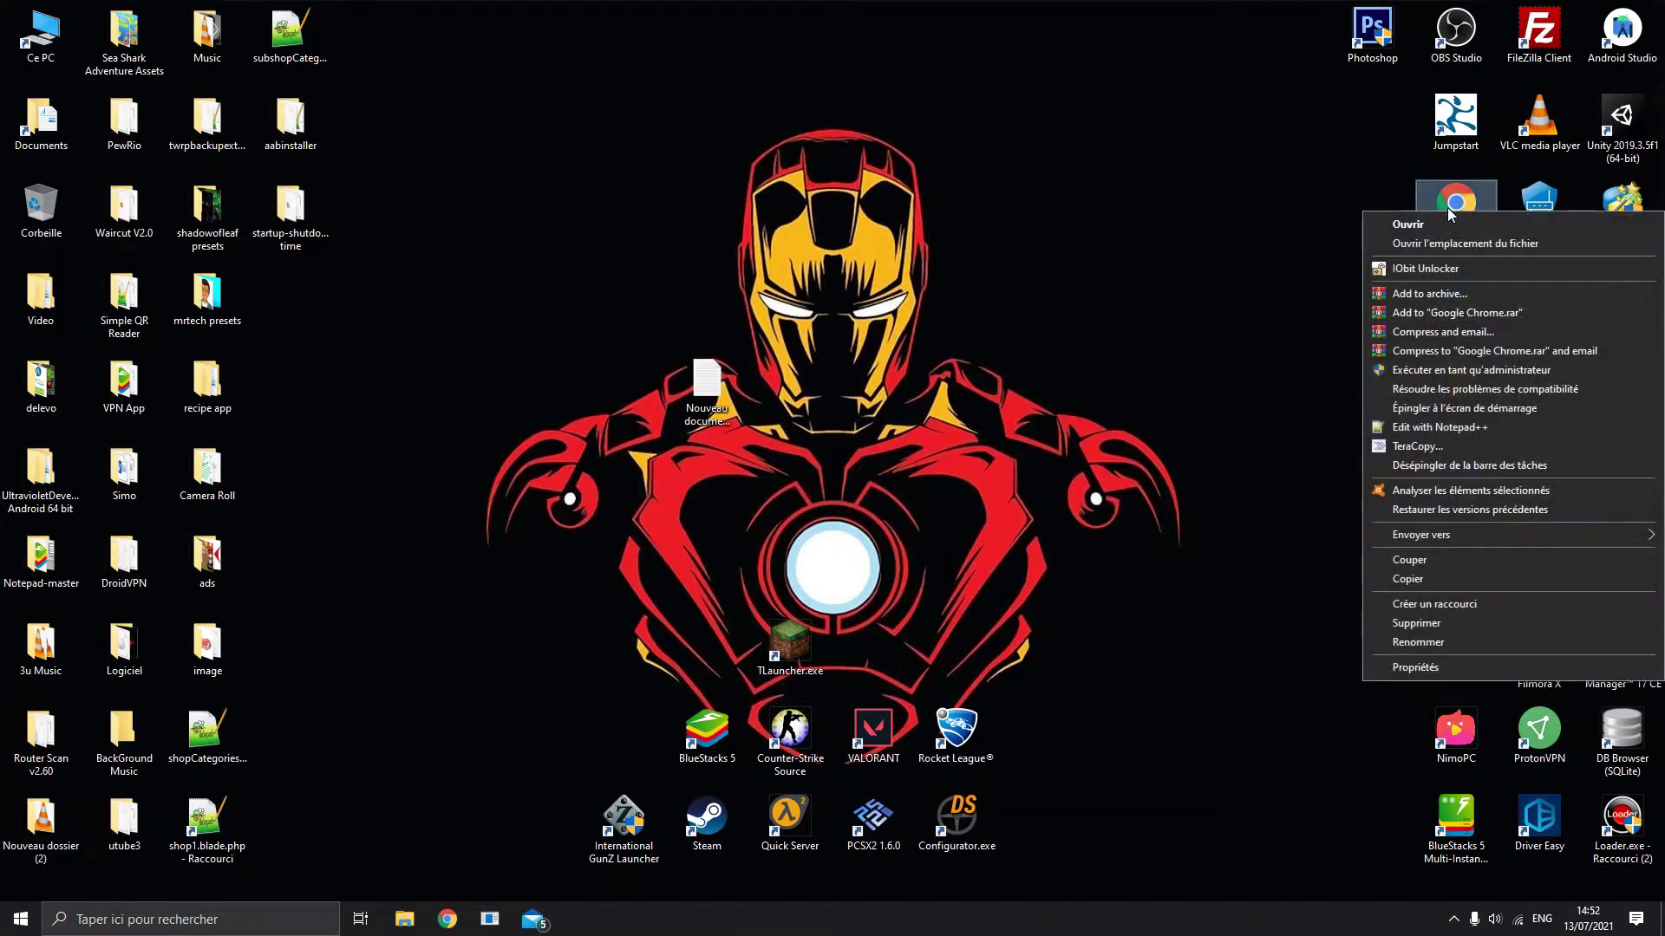
pyautogui.click(1450, 214)
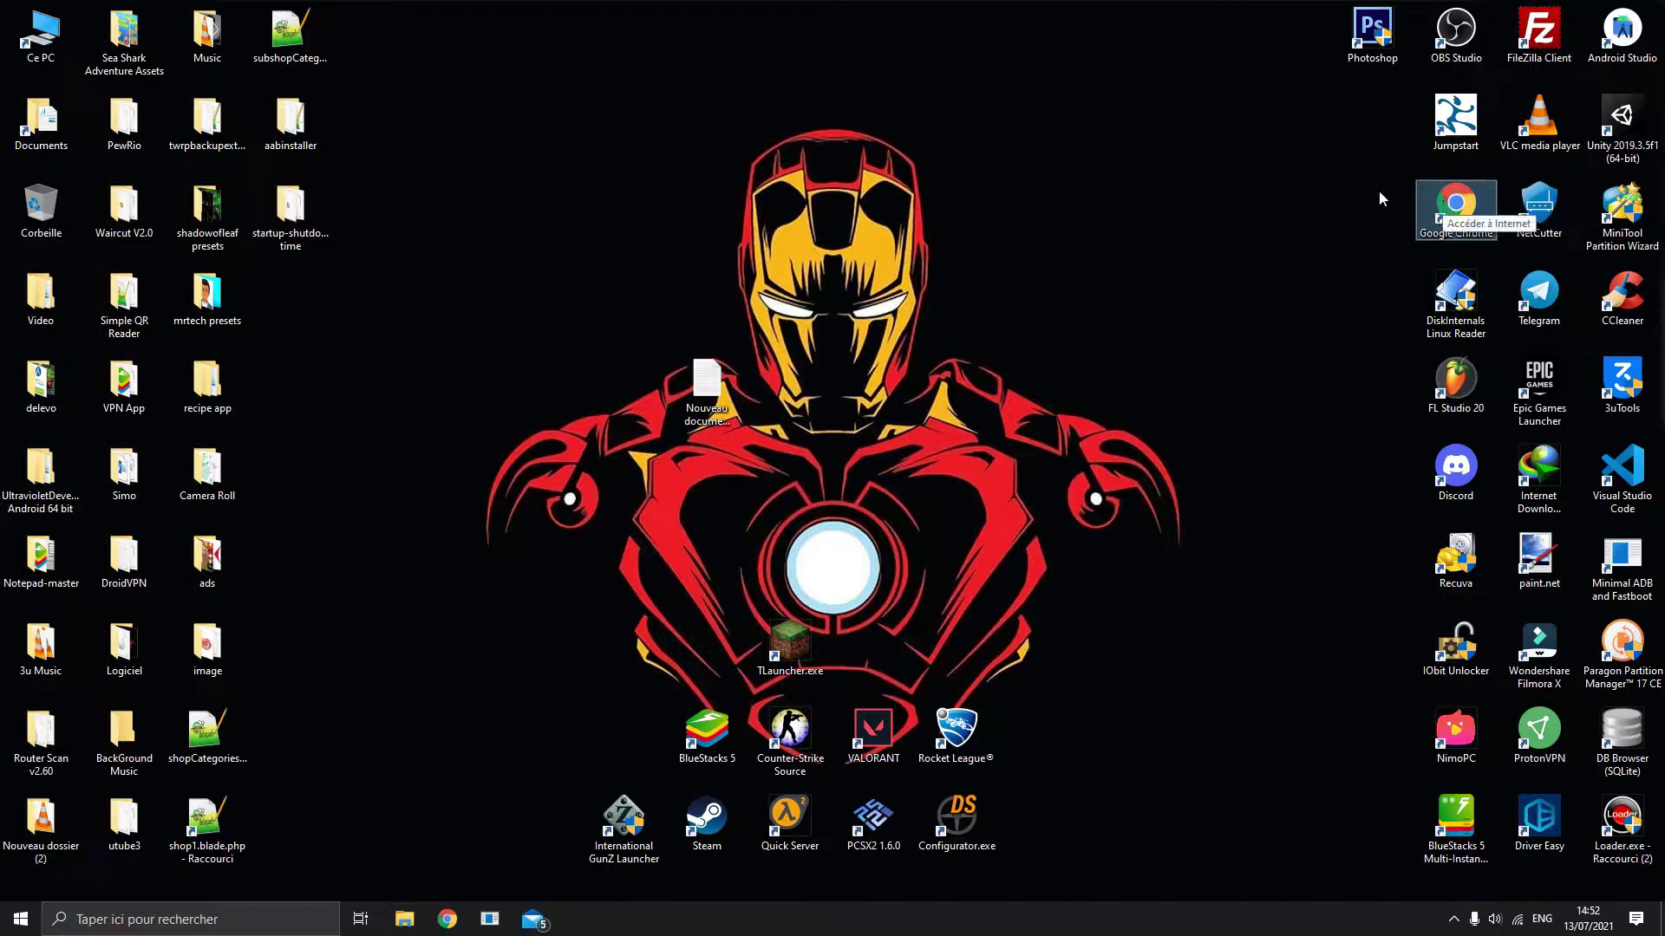
pyautogui.click(1115, 255)
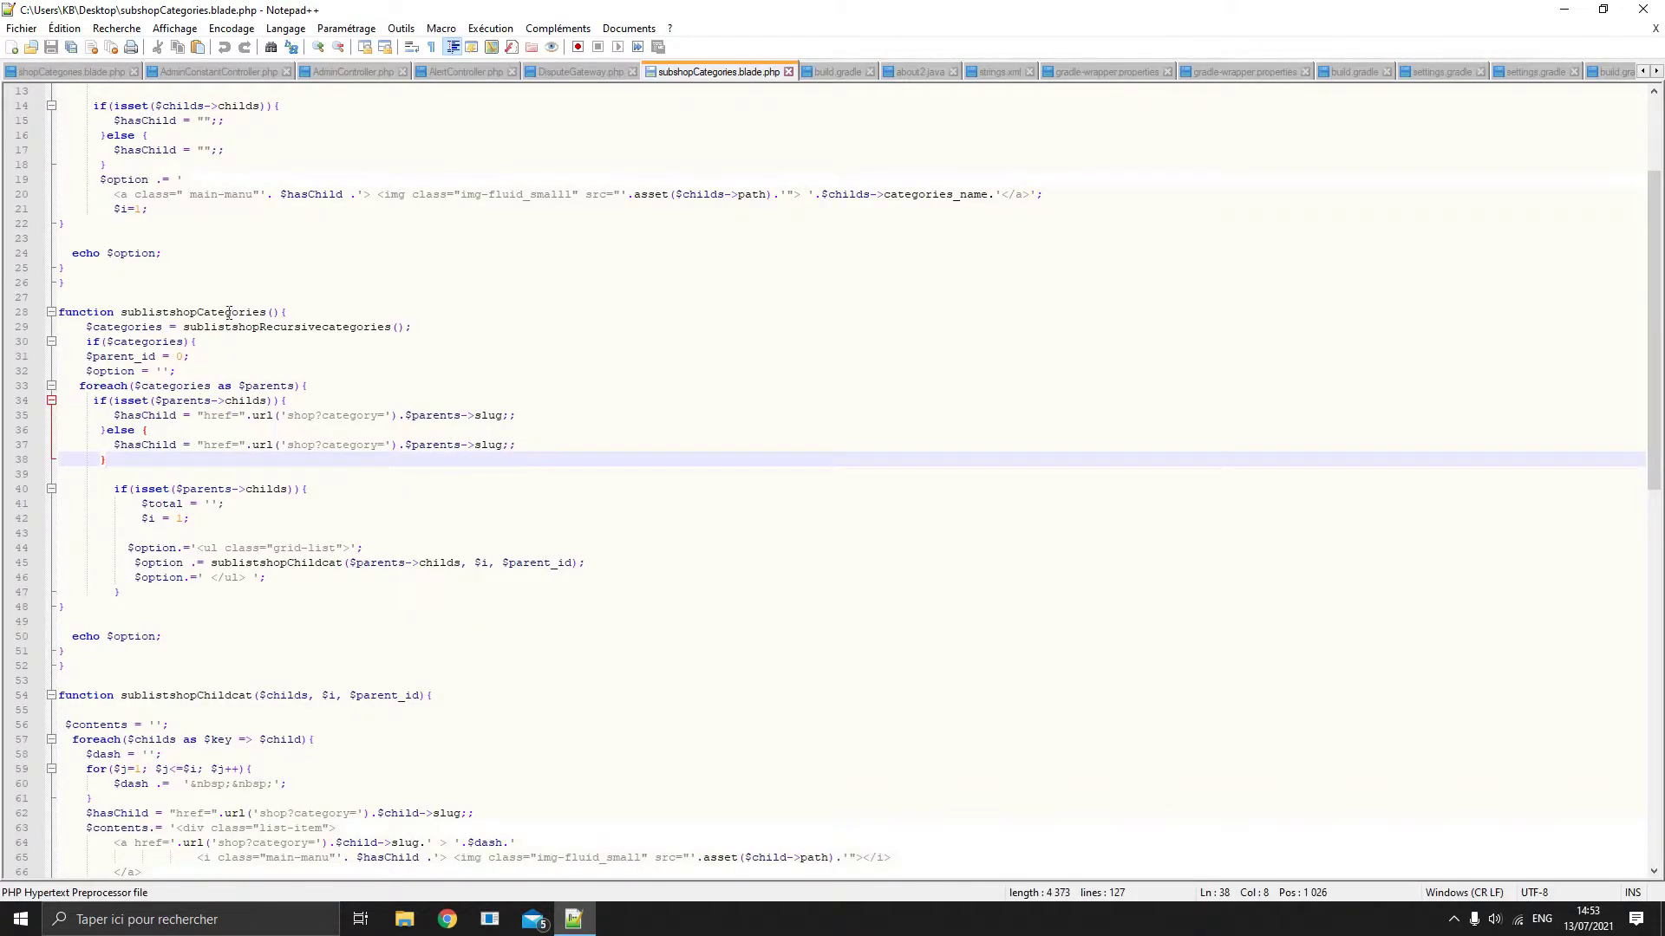
# Select the function sublistshopCategories(){ line 28 in Notepad++ and minimize the editor.
pyautogui.click(228, 313)
pyautogui.moveTo(288, 312); pyautogui.dragTo(3, 311)
pyautogui.hotkey('ctrl', 'c')
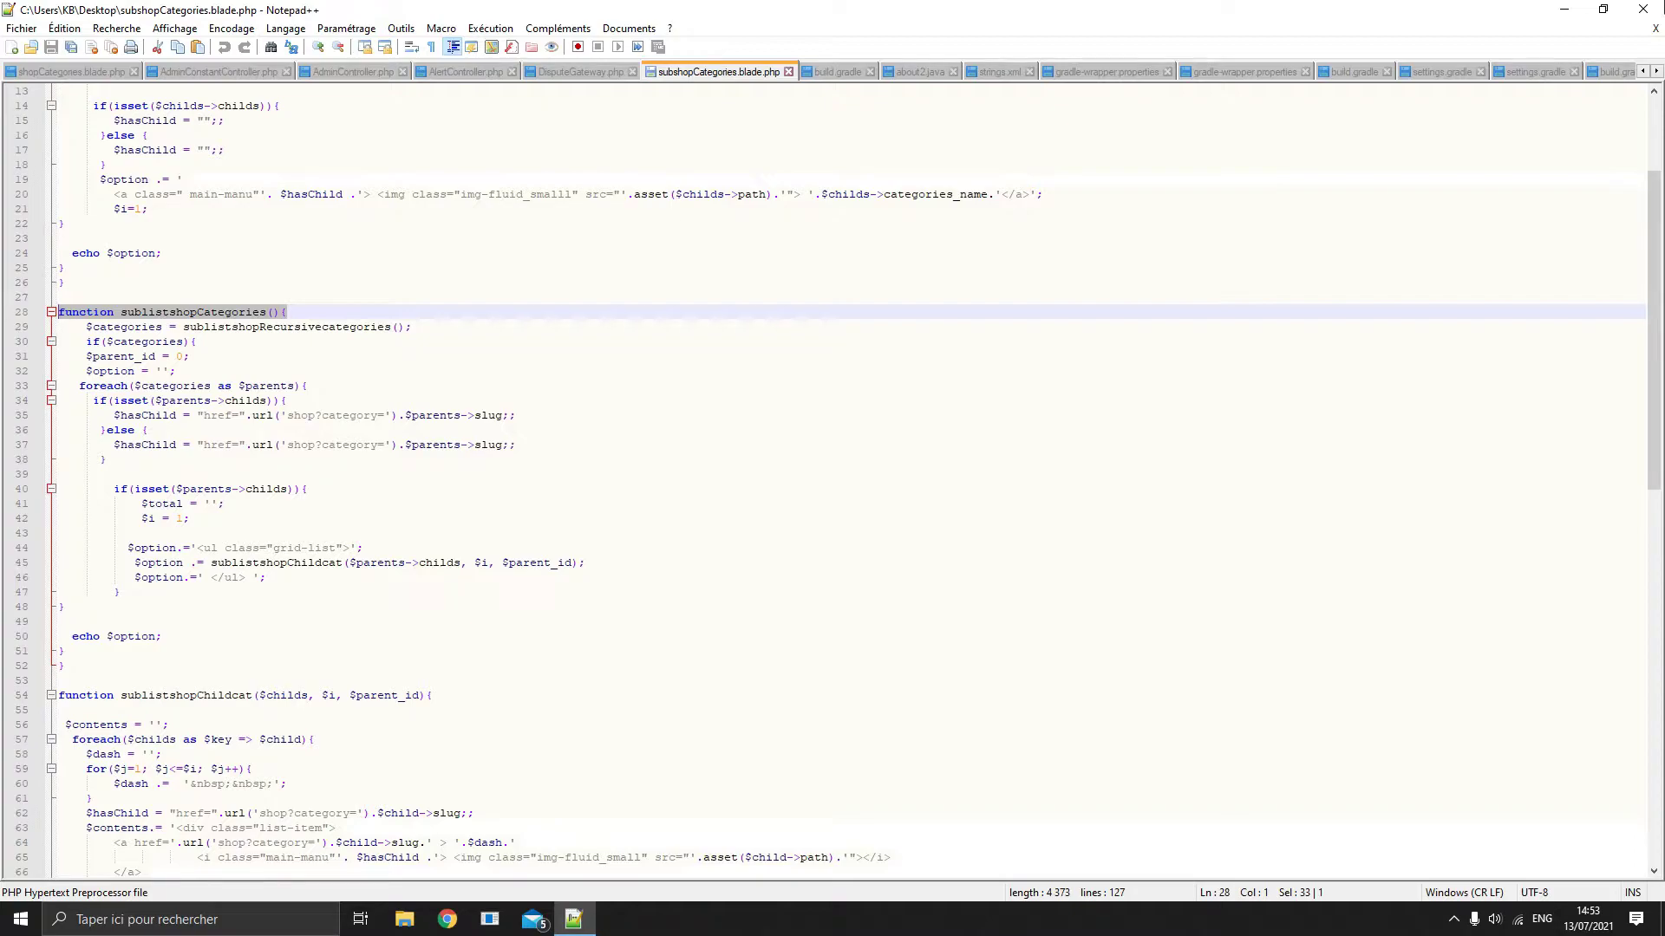
pyautogui.click(1564, 9)
# Paste the function header into Nouveau document texte.txt, then add line 44's $option.='<ul class="grid-list">'; beneath it.
pyautogui.doubleClick(709, 381)
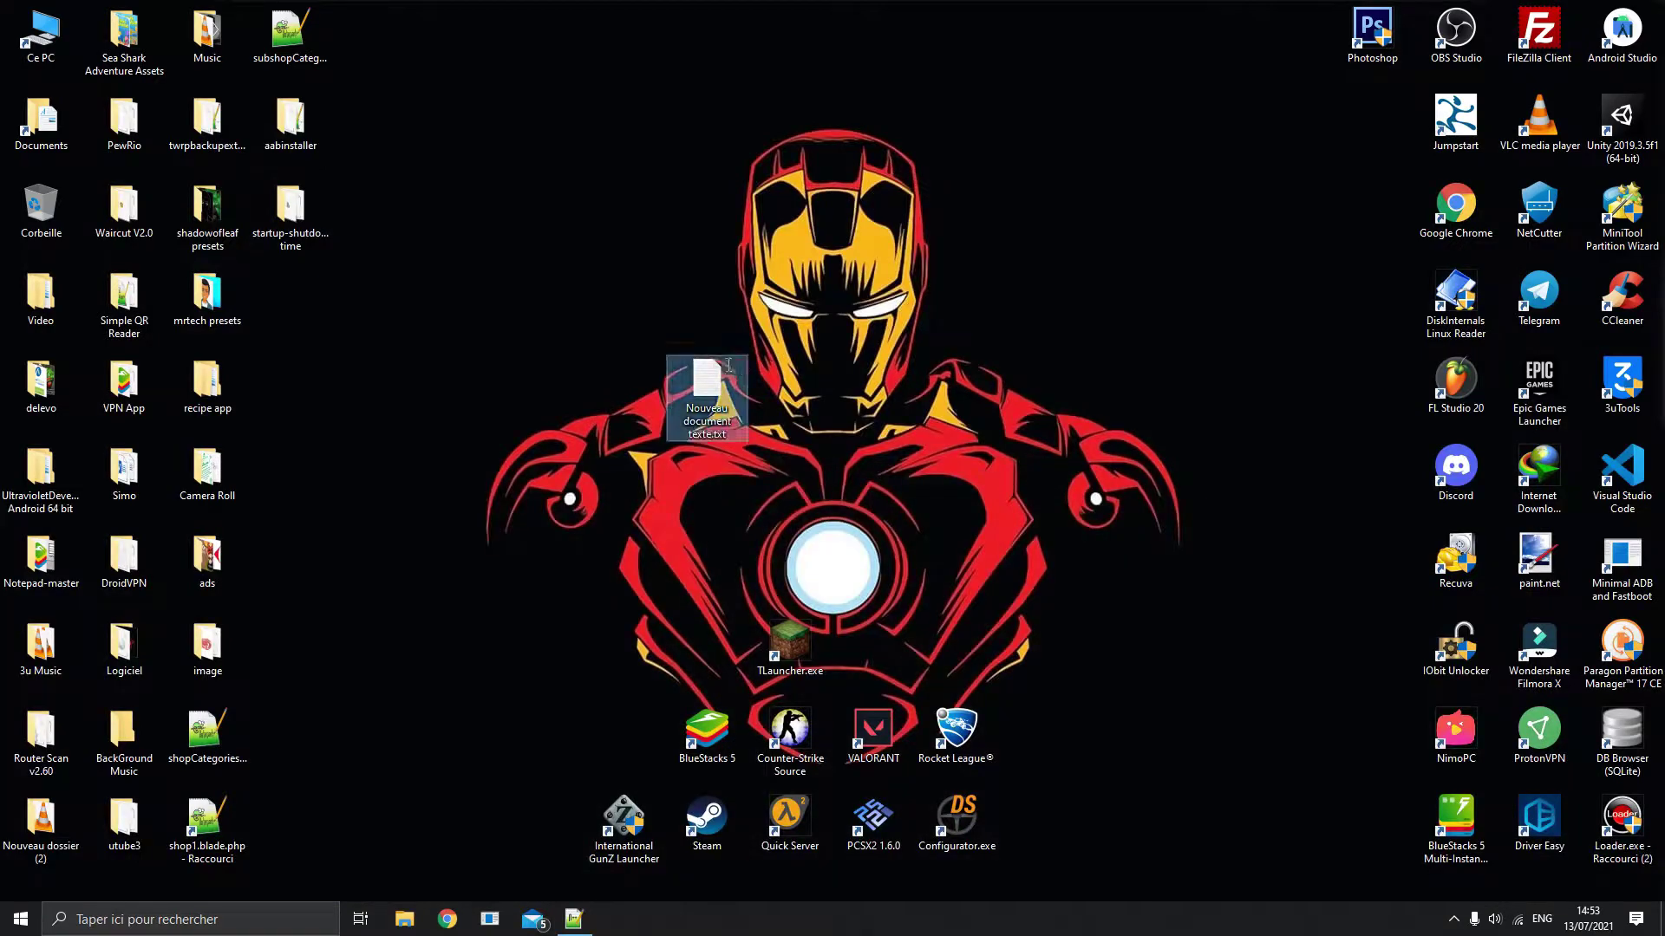
pyautogui.hotkey('ctrl', 'v')
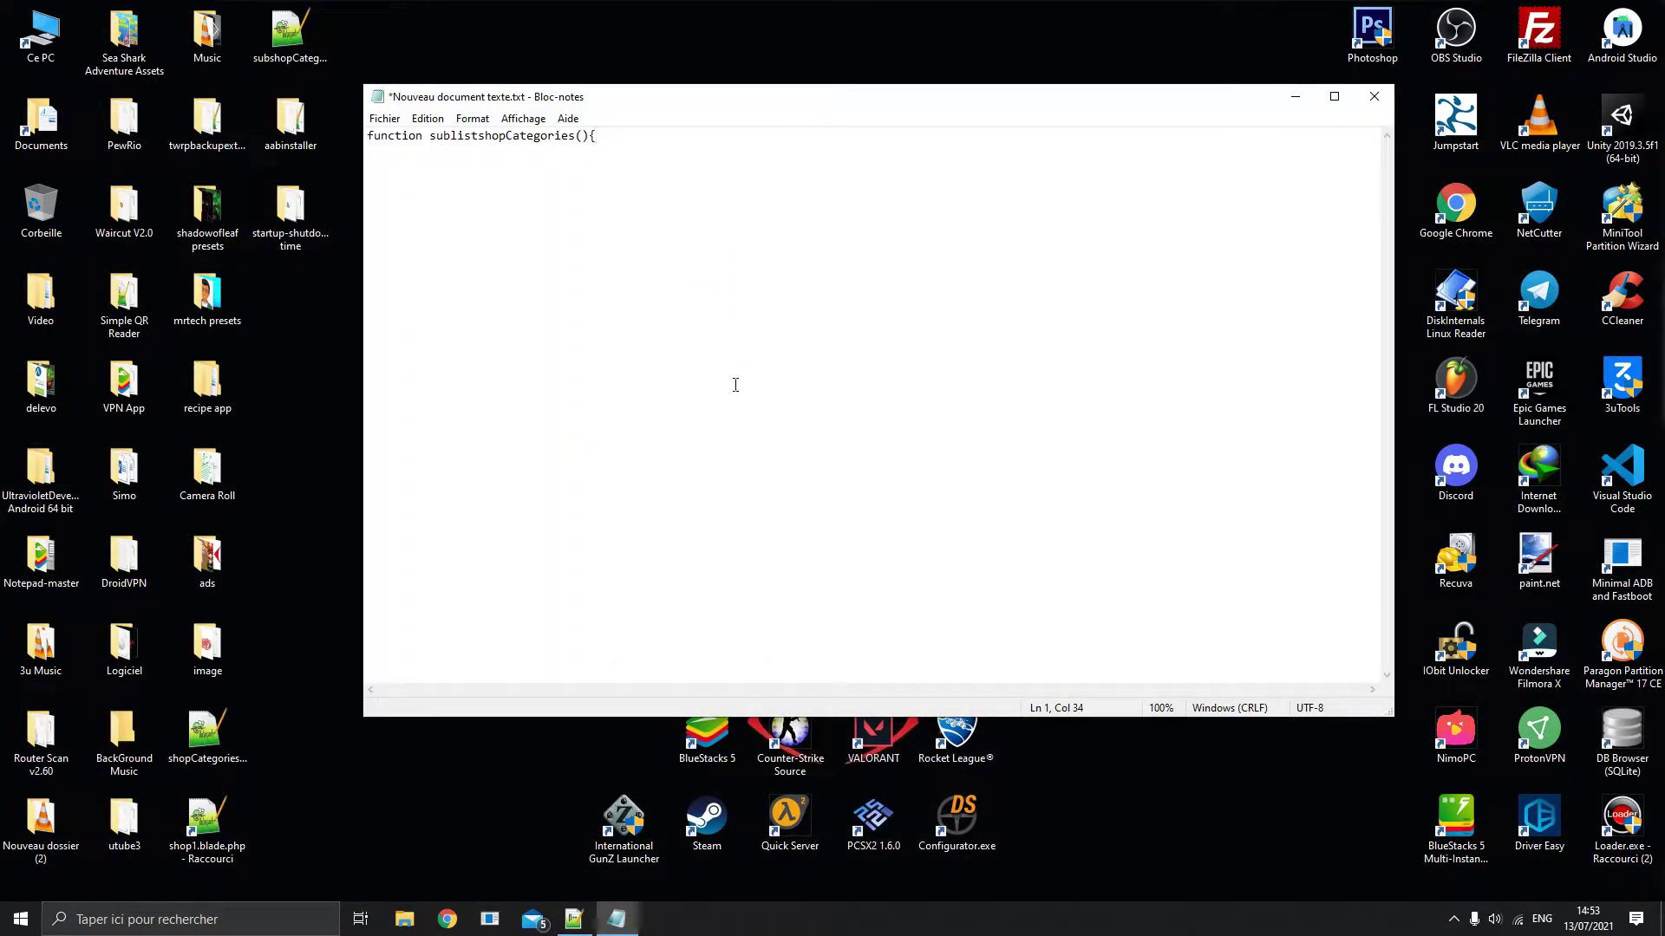
pyautogui.hotkey('alt', 'Tab')
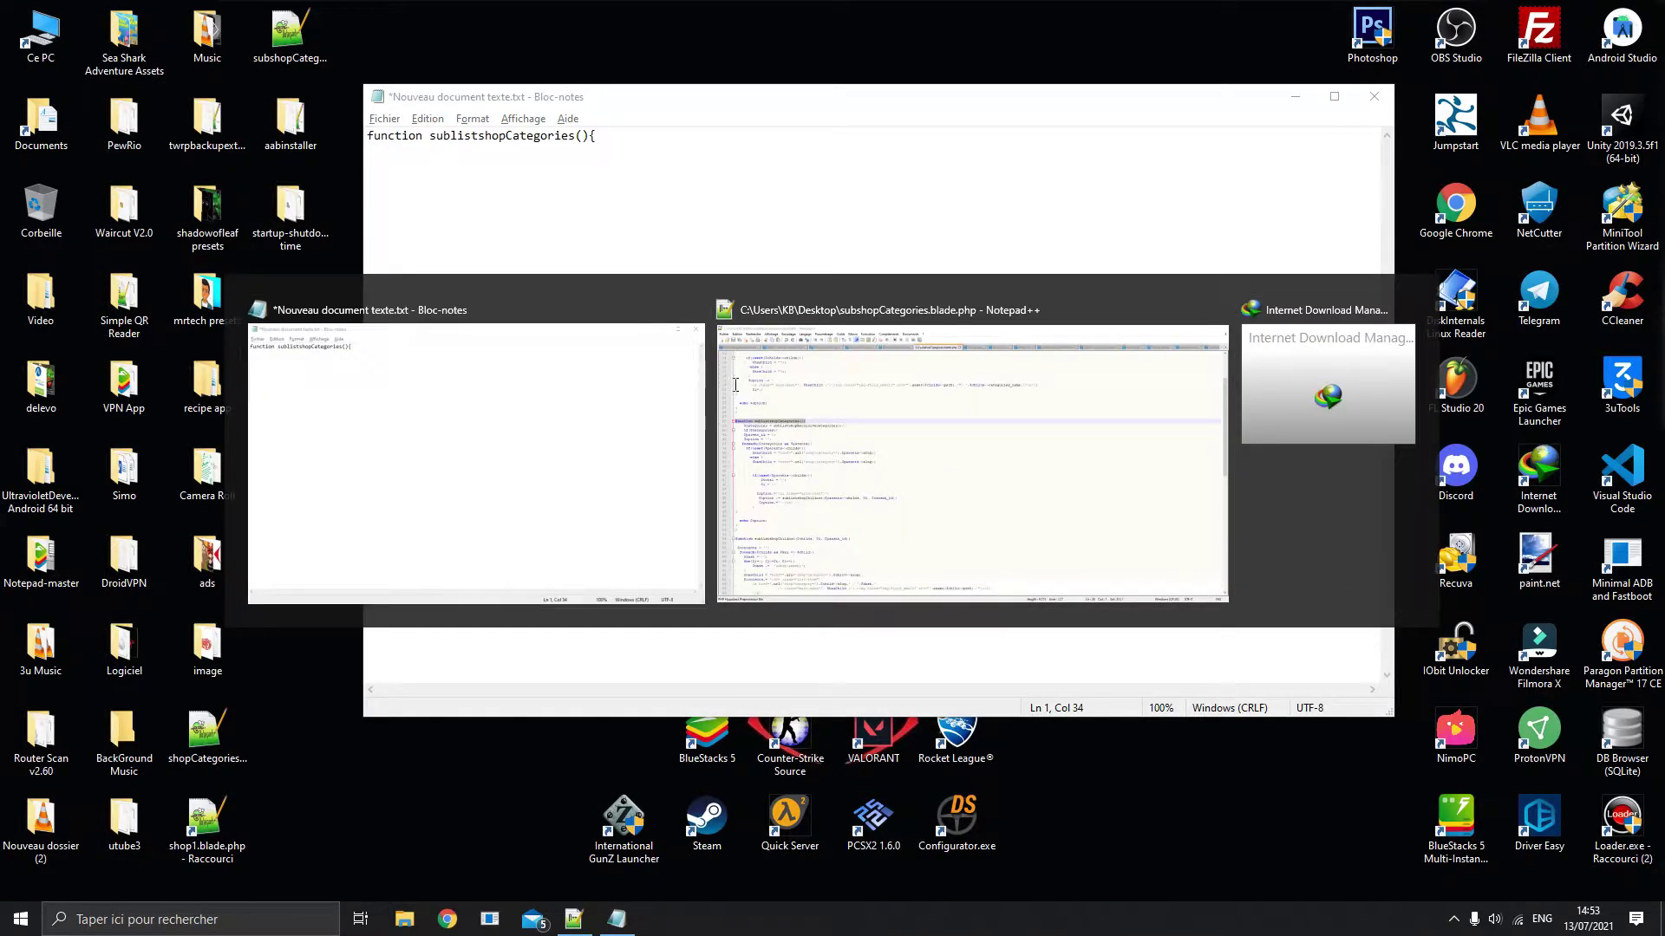
pyautogui.hotkey('alt', 'Tab')
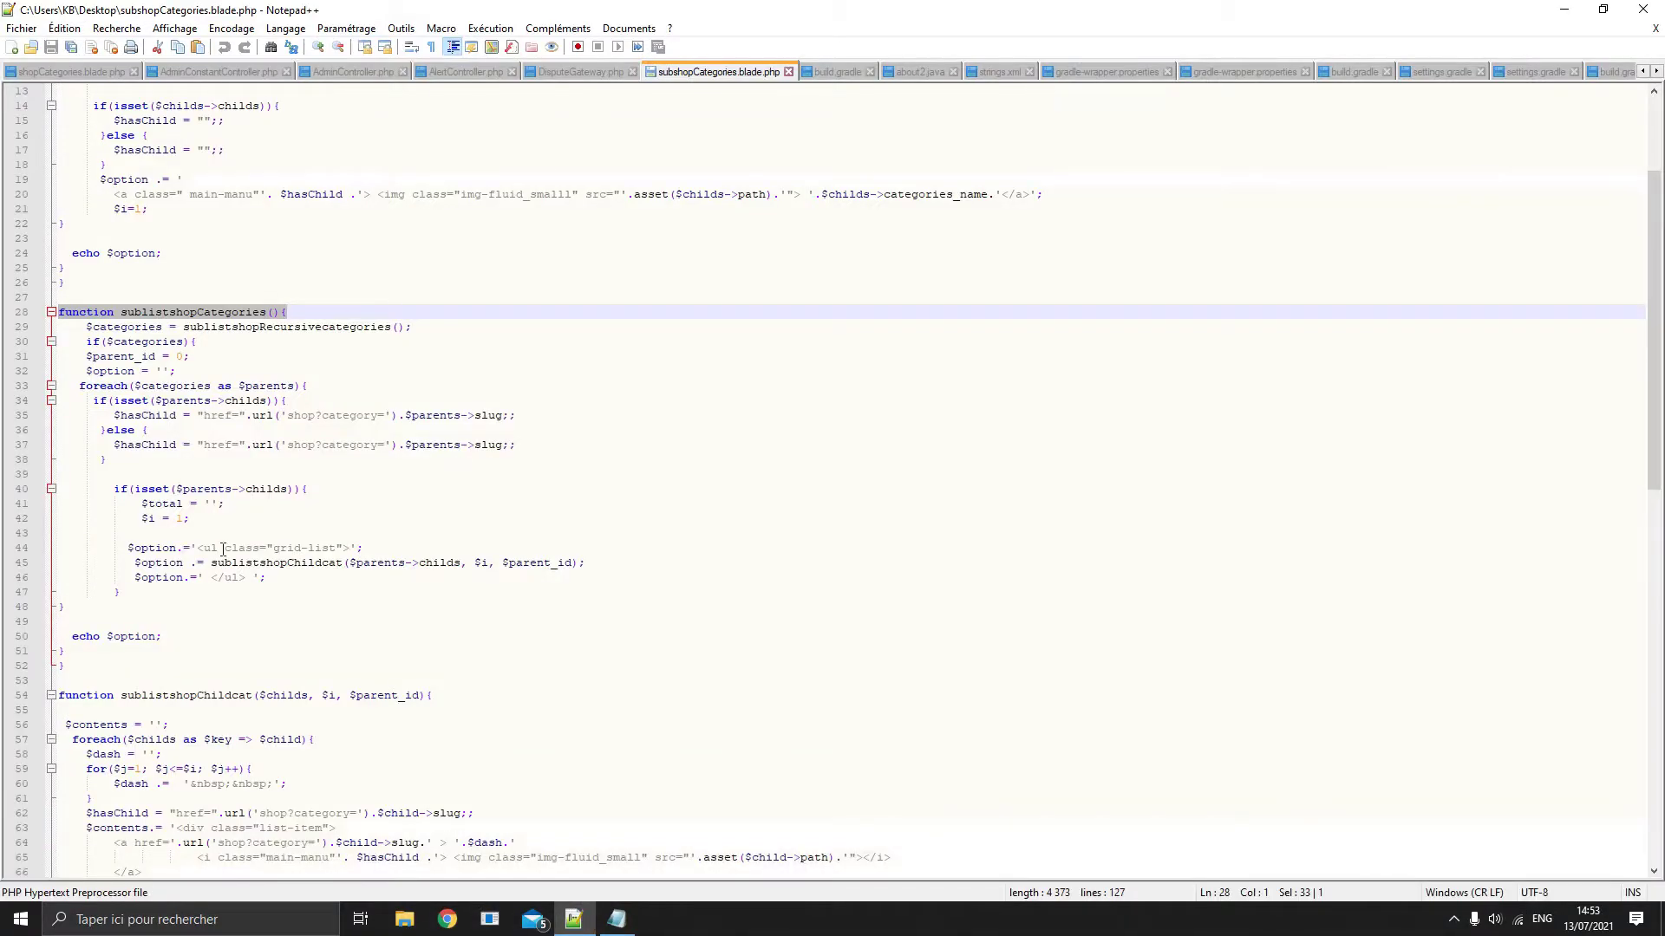
pyautogui.click(223, 549)
pyautogui.click(409, 518)
pyautogui.tripleClick(336, 550)
pyautogui.hotkey('ctrl', 'c')
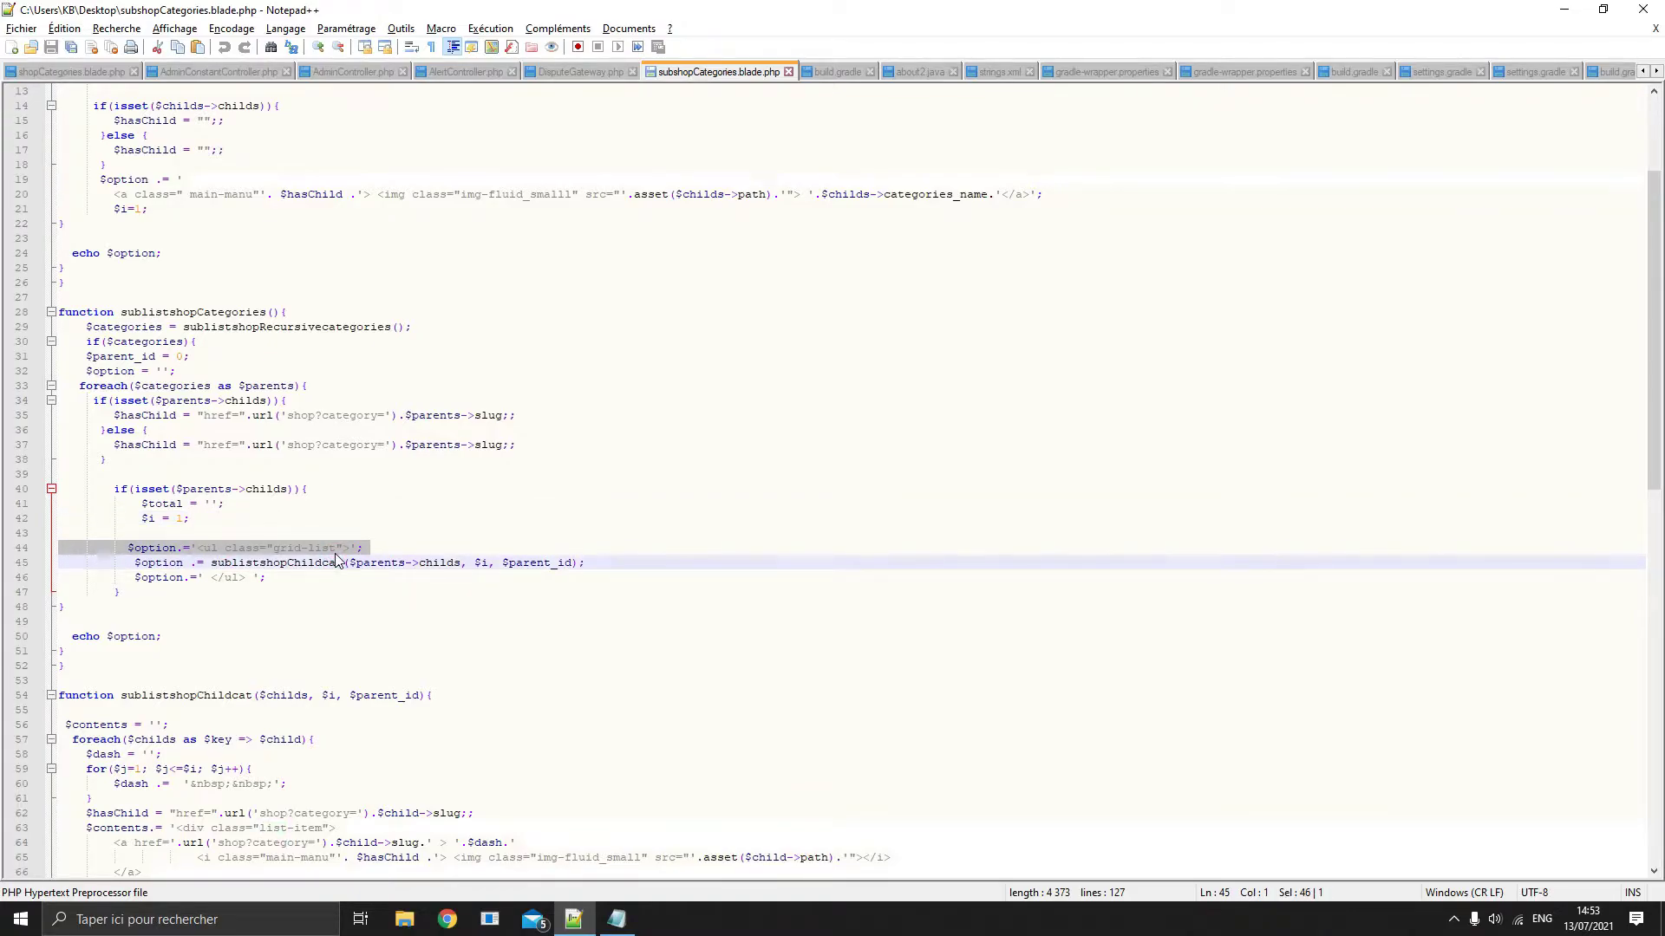
pyautogui.hotkey('alt', 'Tab')
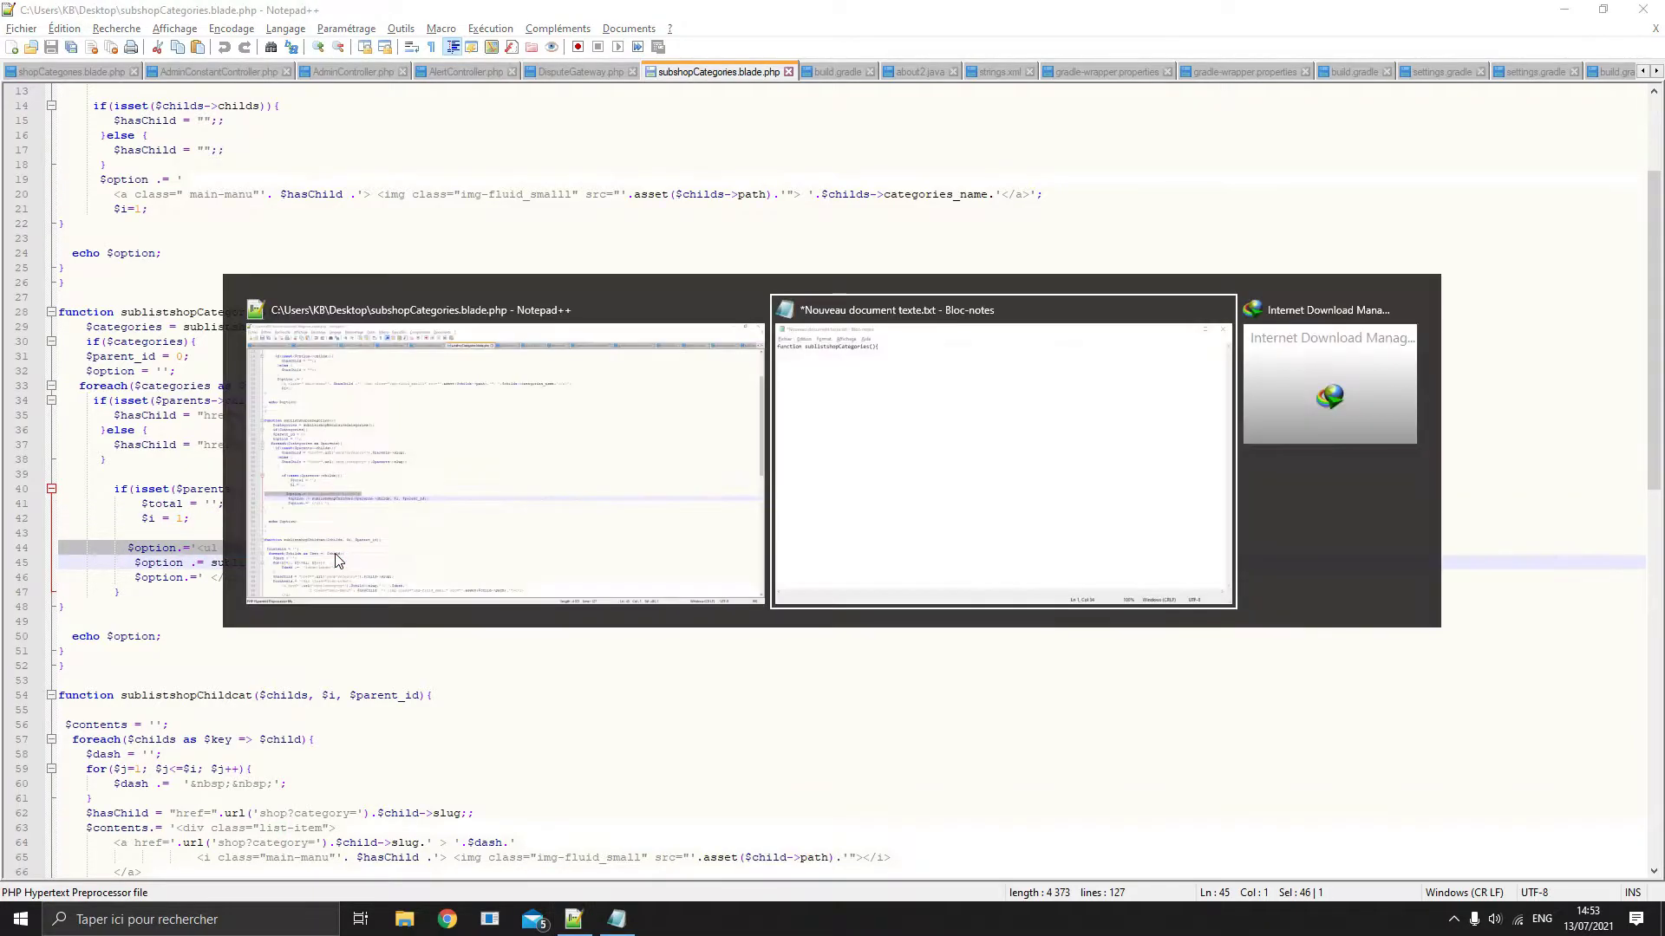
pyautogui.press('Return')
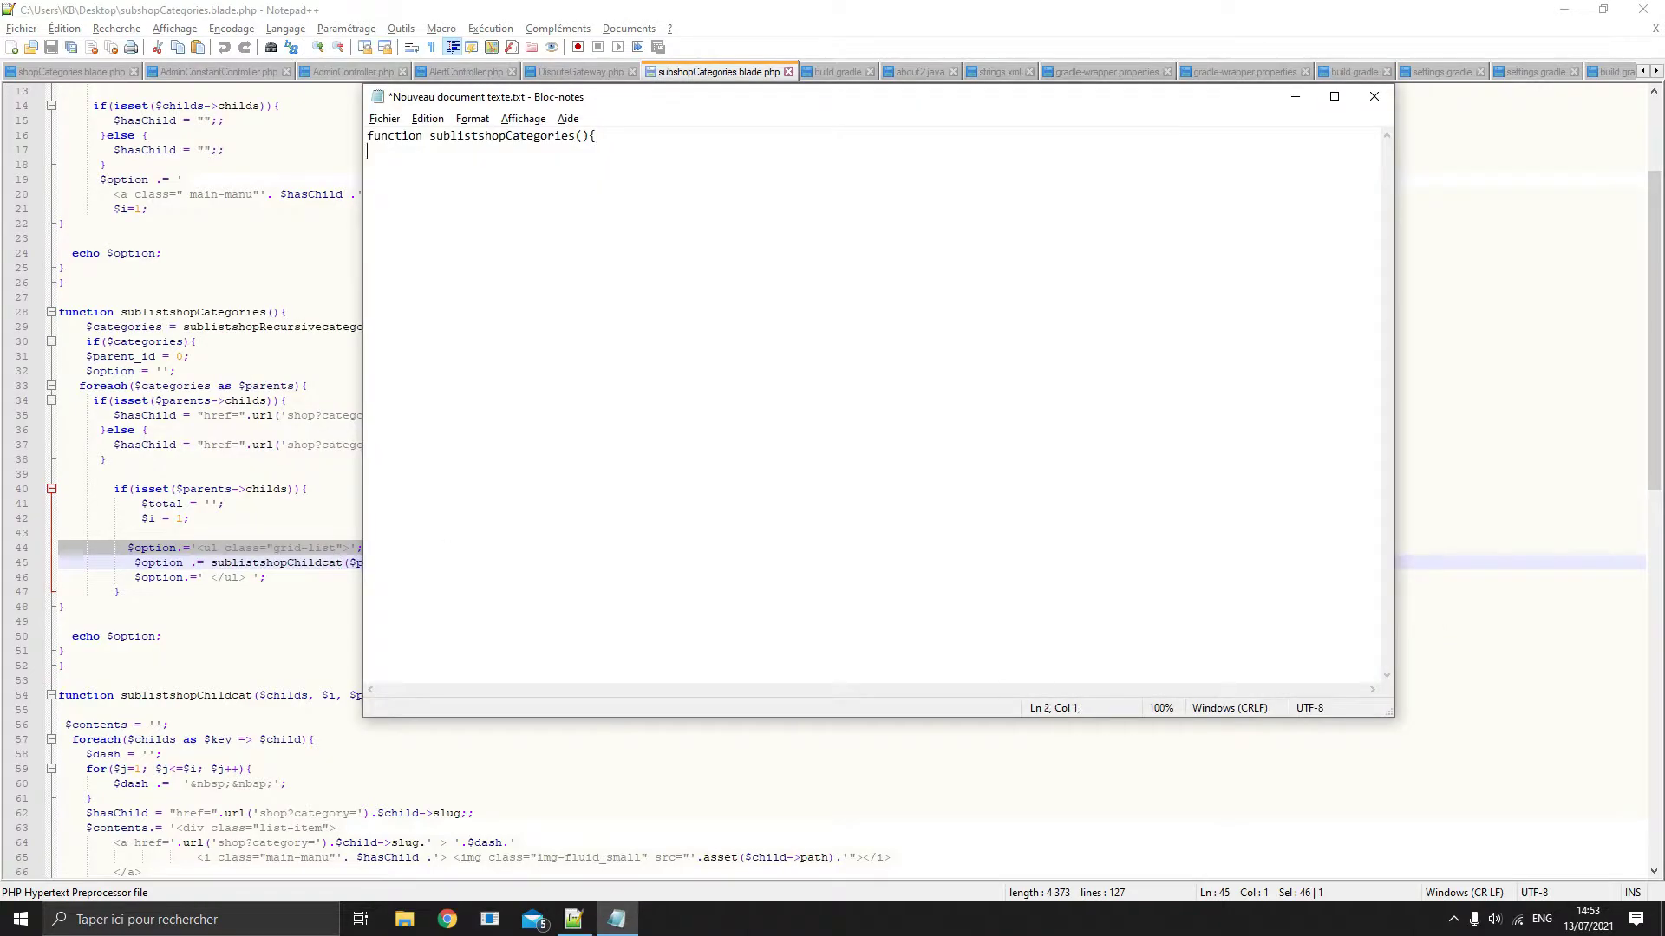
pyautogui.hotkey('ctrl', 'v')
# Copy line 44 via Copier, paste it as line 3 with Coller, then close Notepad without saving.
pyautogui.click(1294, 96)
pyautogui.rightClick(224, 546)
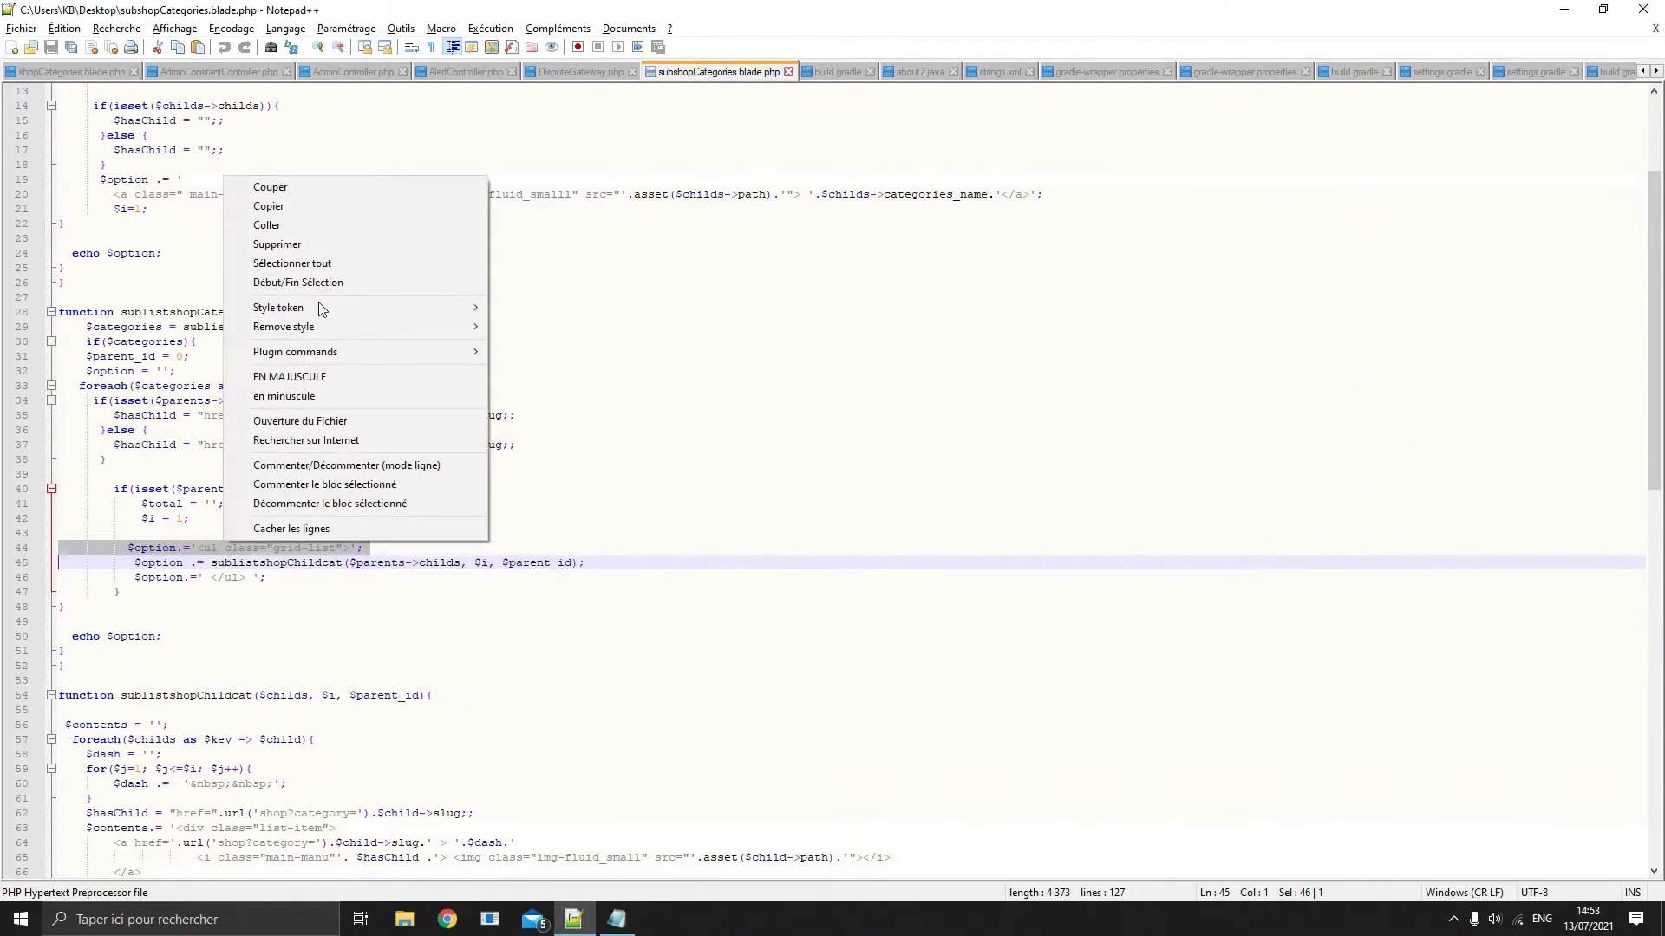
pyautogui.click(253, 205)
pyautogui.click(617, 919)
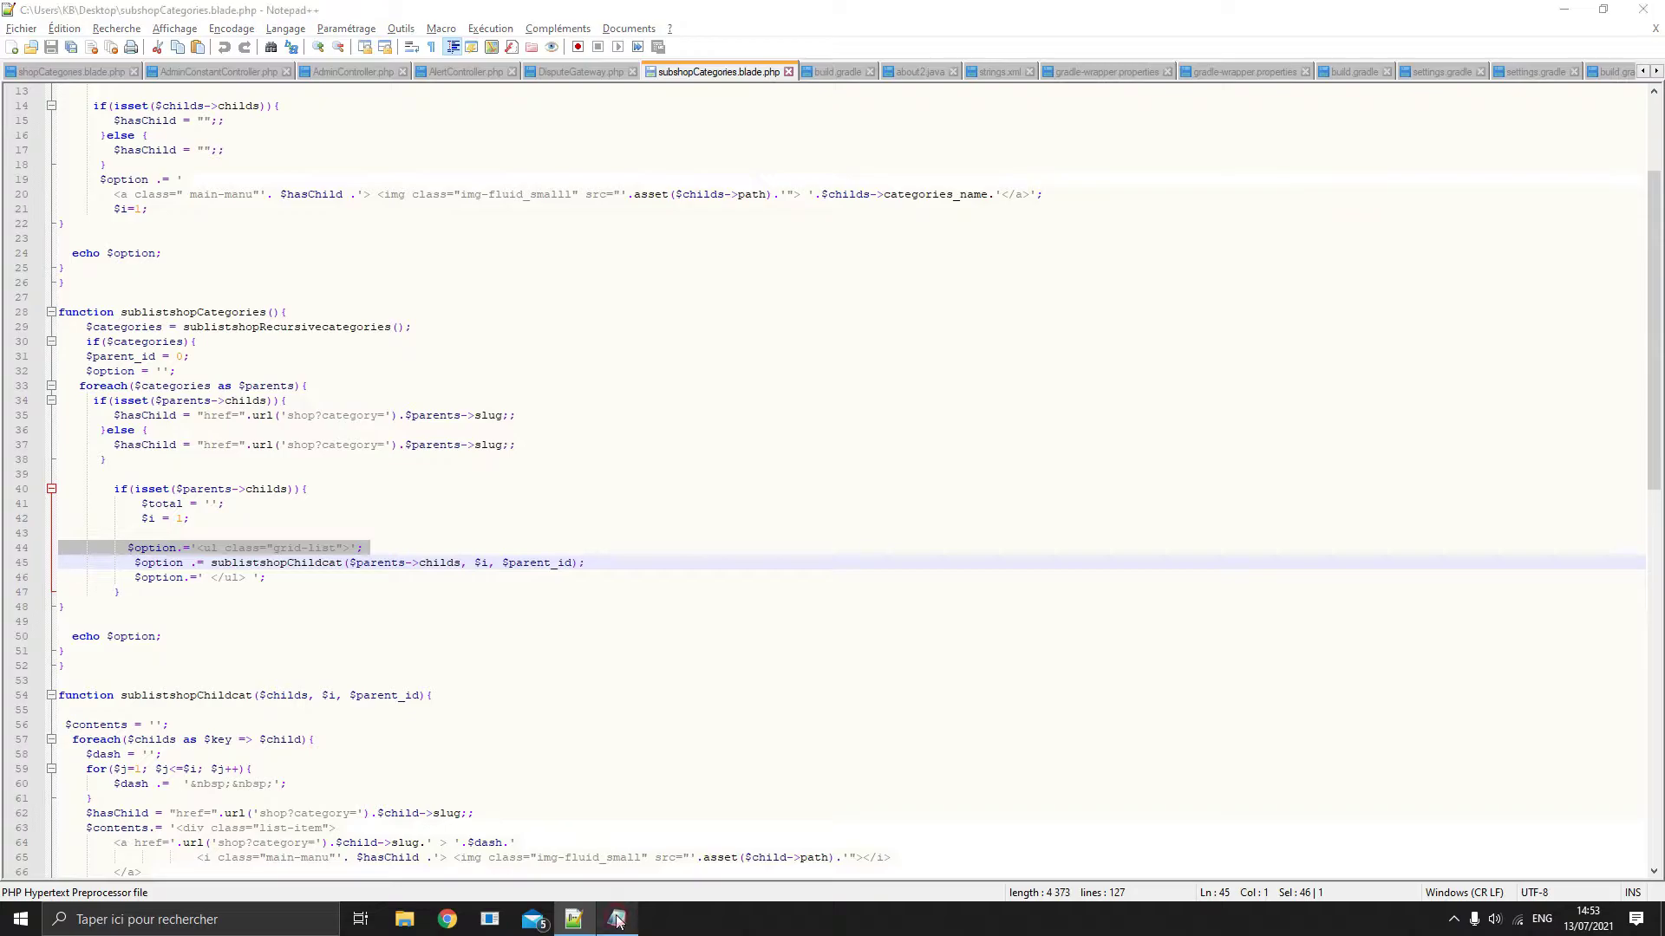
pyautogui.rightClick(521, 193)
pyautogui.click(572, 264)
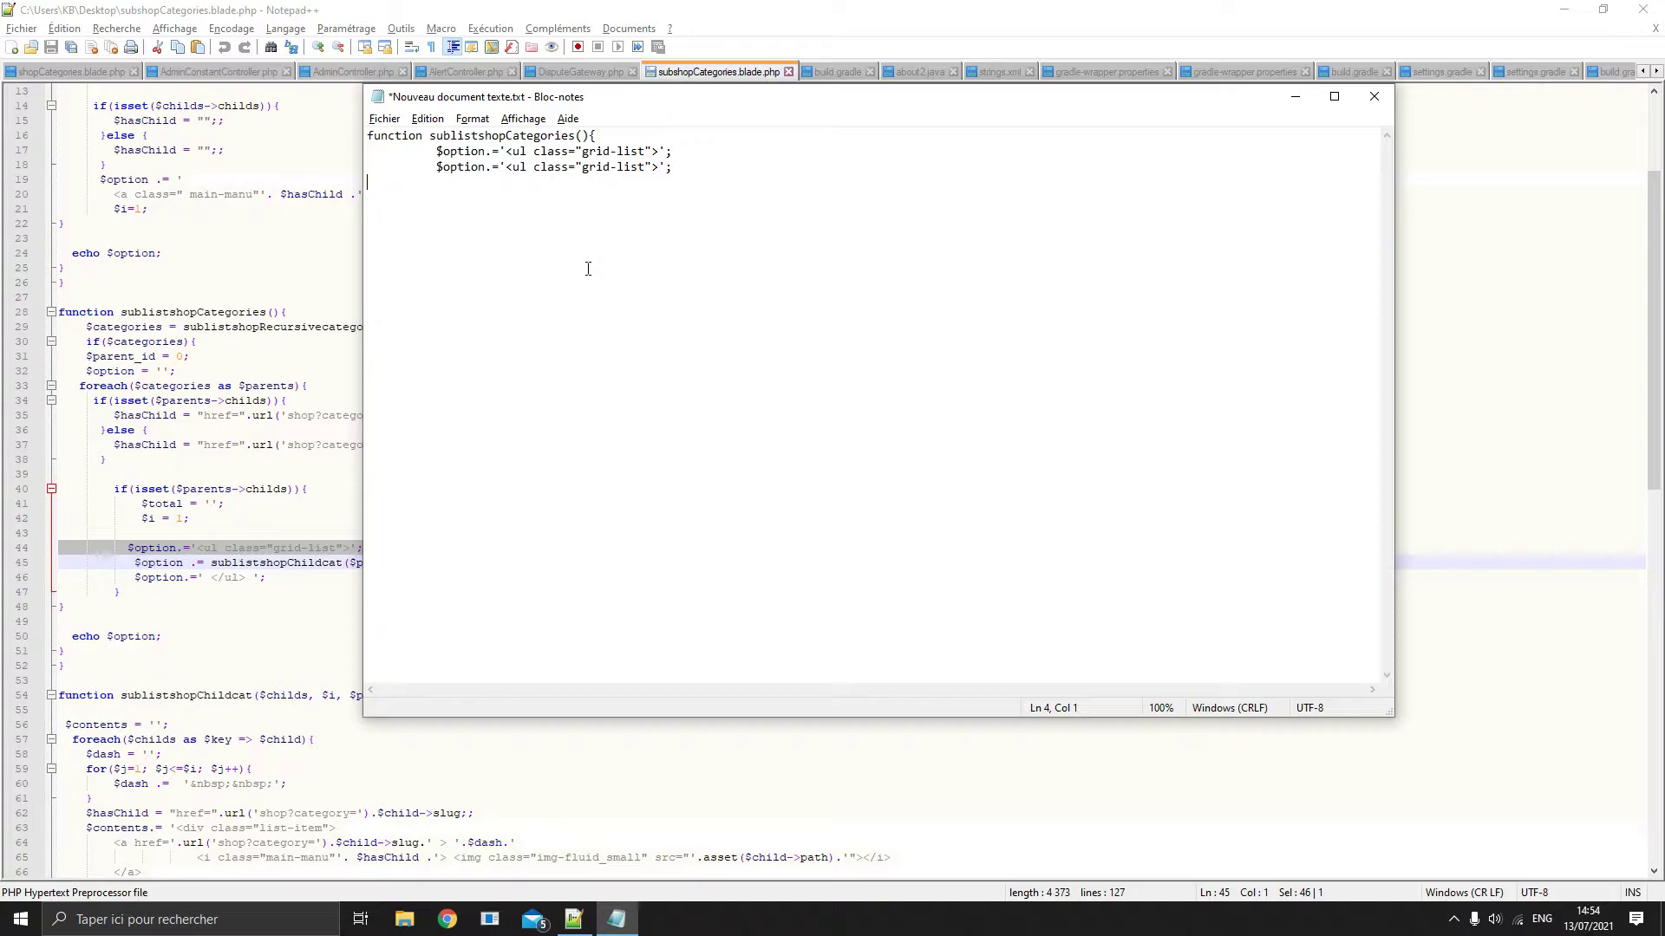
pyautogui.click(1375, 97)
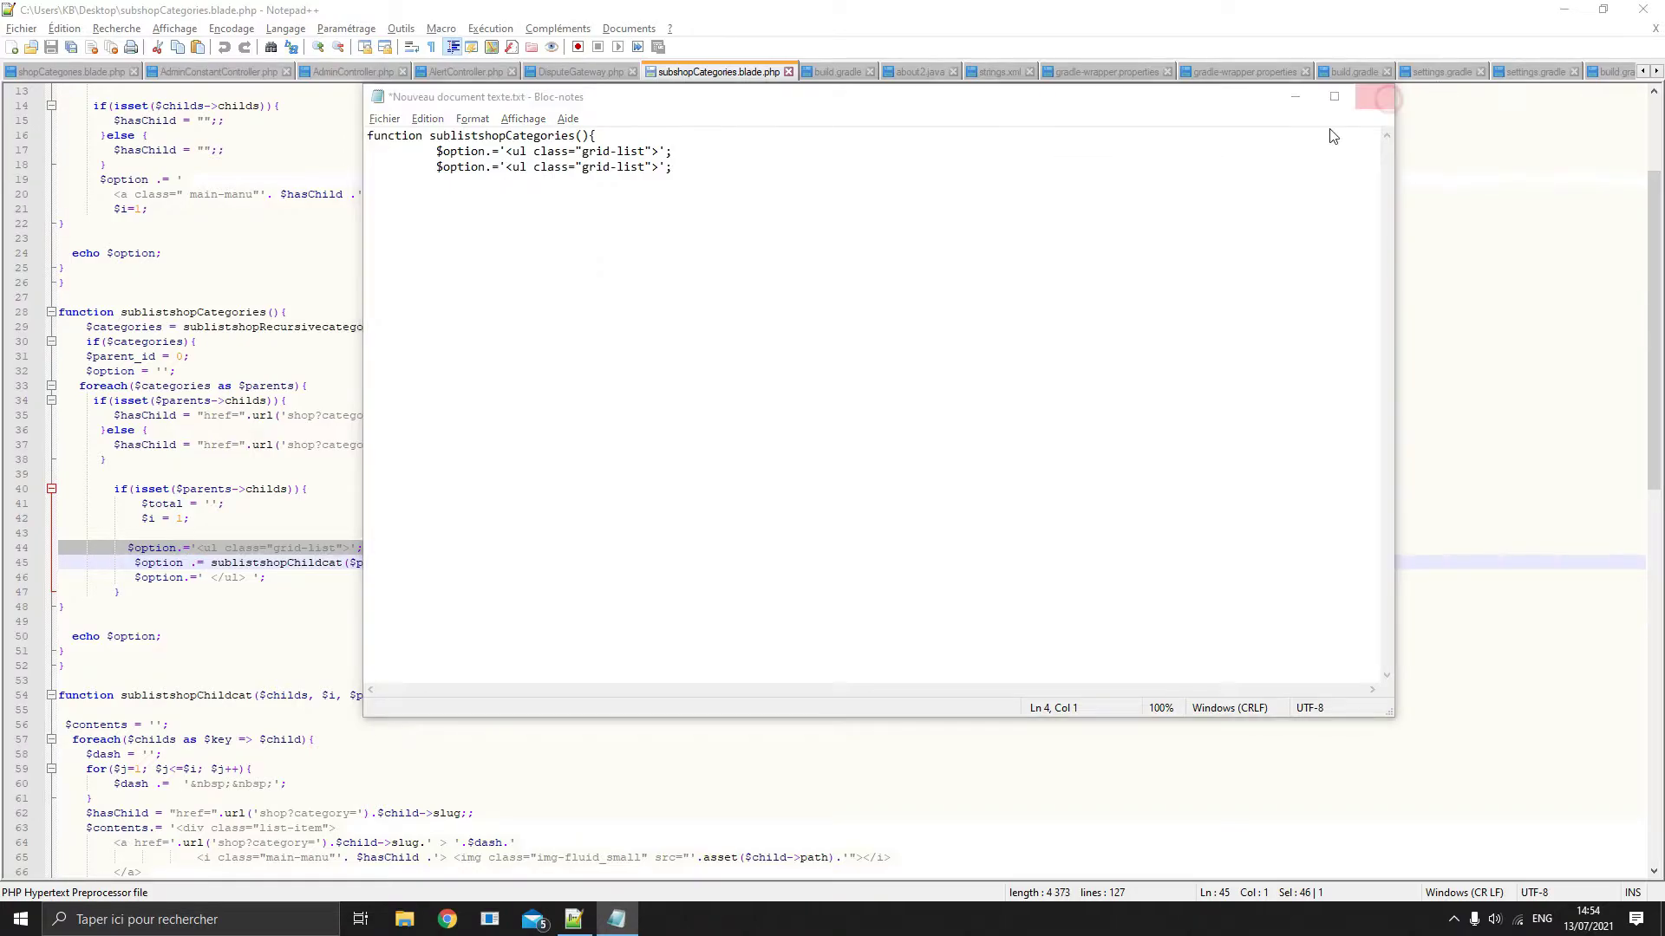
pyautogui.click(835, 478)
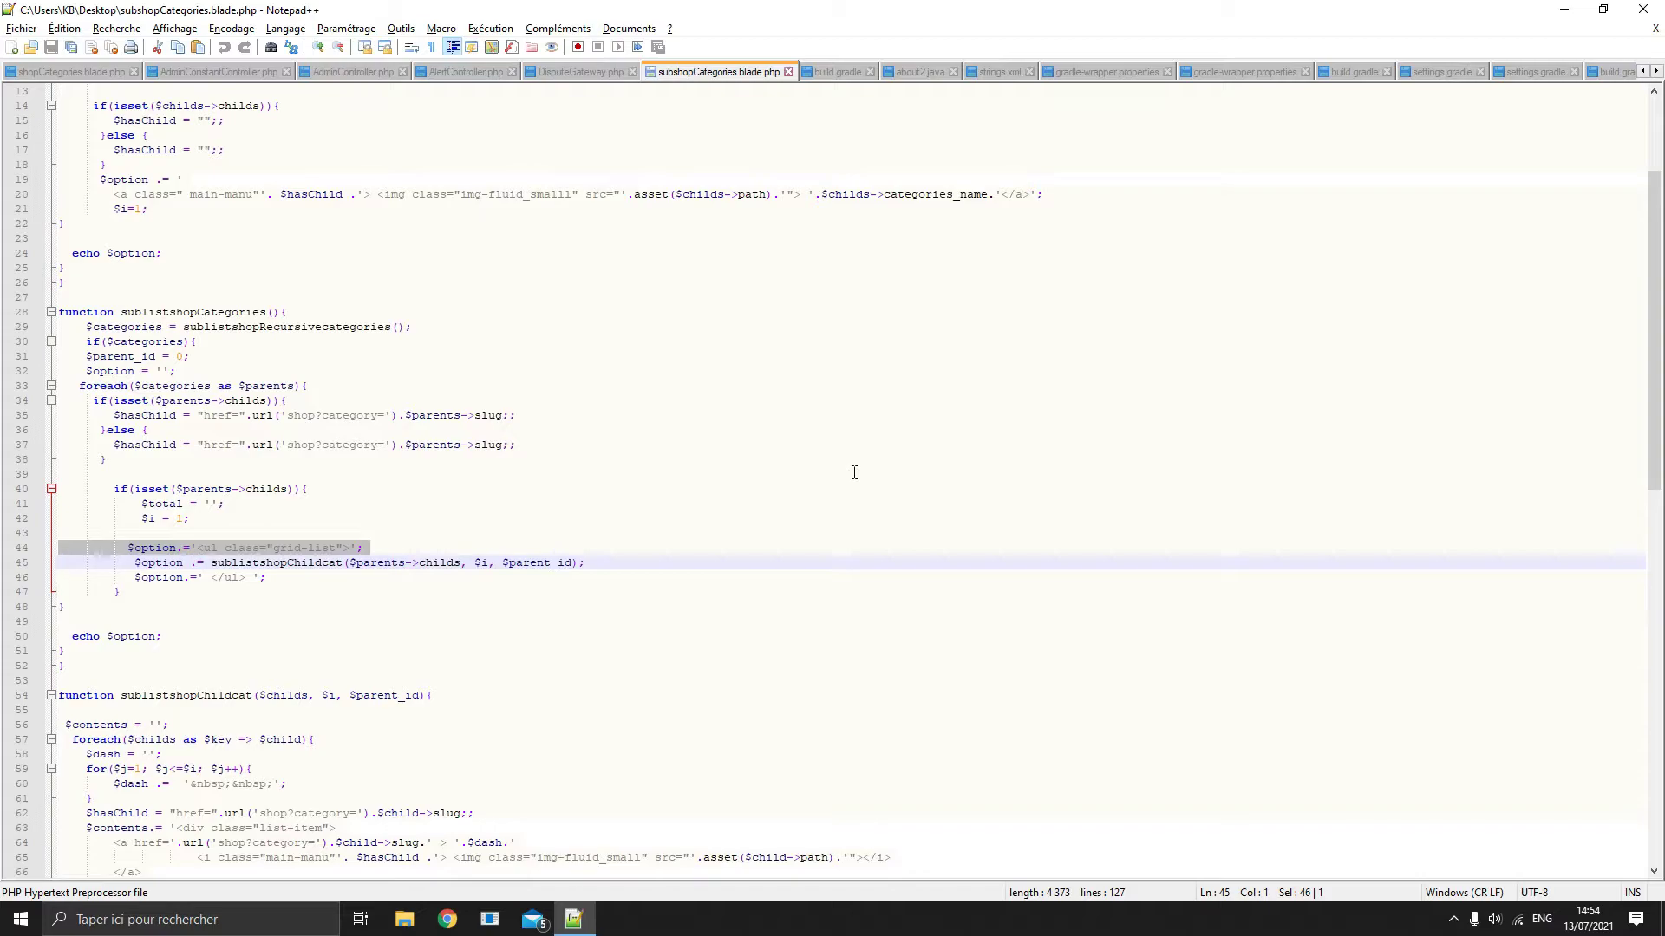
# Close Notepad++ with its title-bar X button.
pyautogui.click(1643, 8)
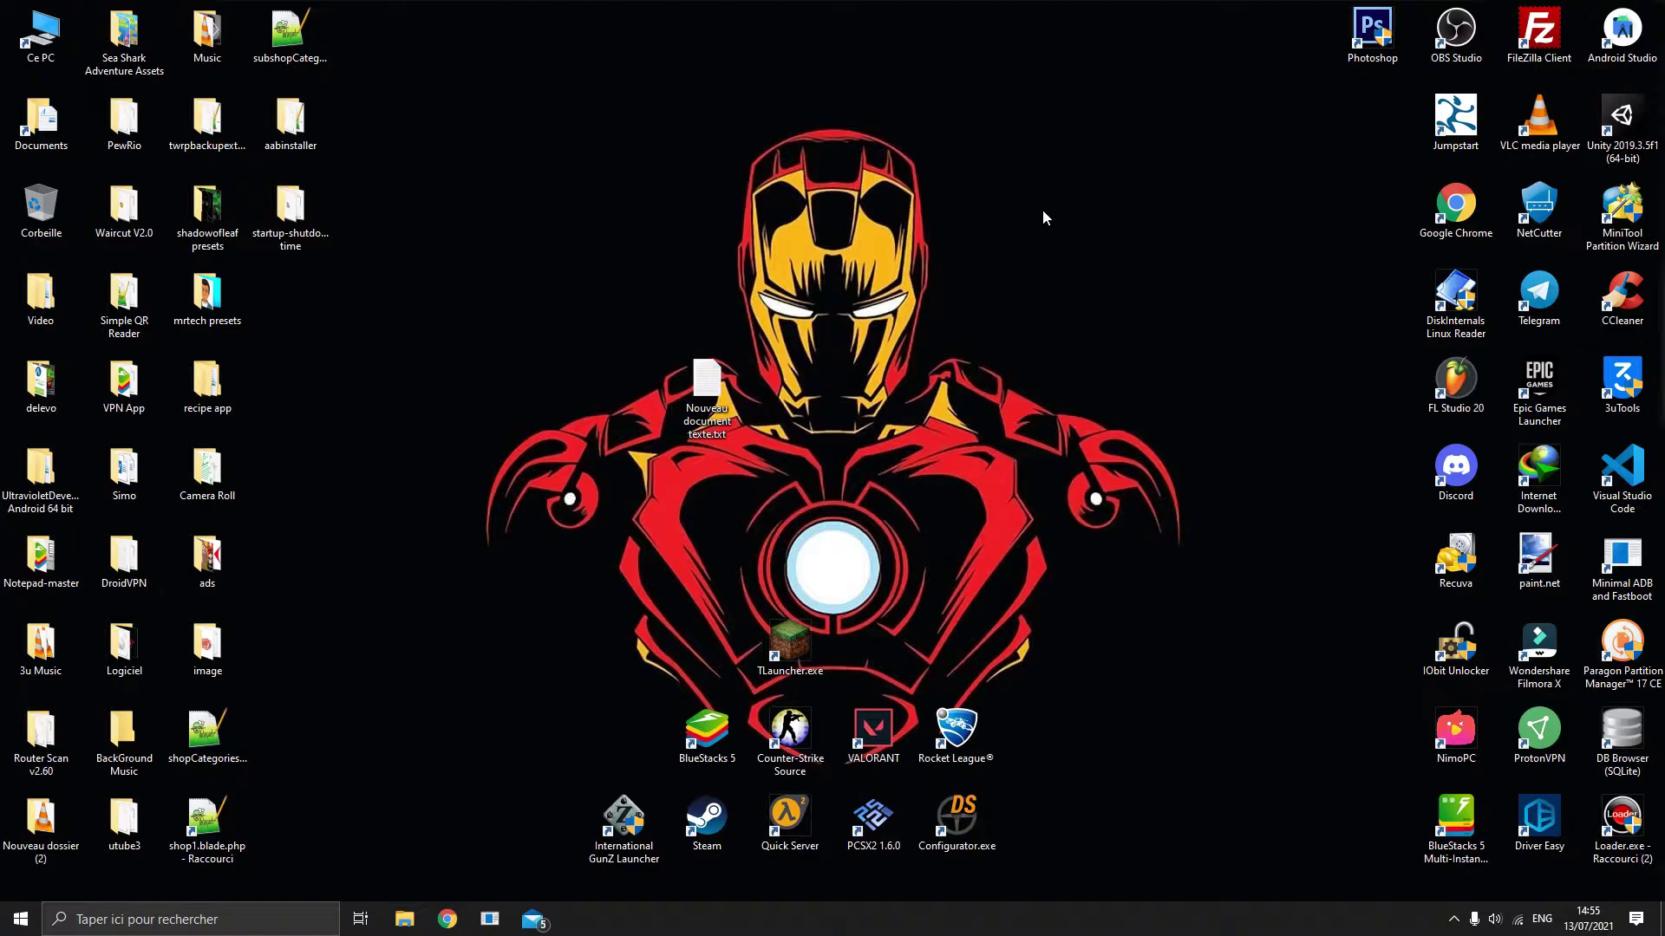
# Reopen Nouveau document texte.txt, paste the $option line twice, then close it choosing Ne pas enregistrer.
pyautogui.doubleClick(694, 394)
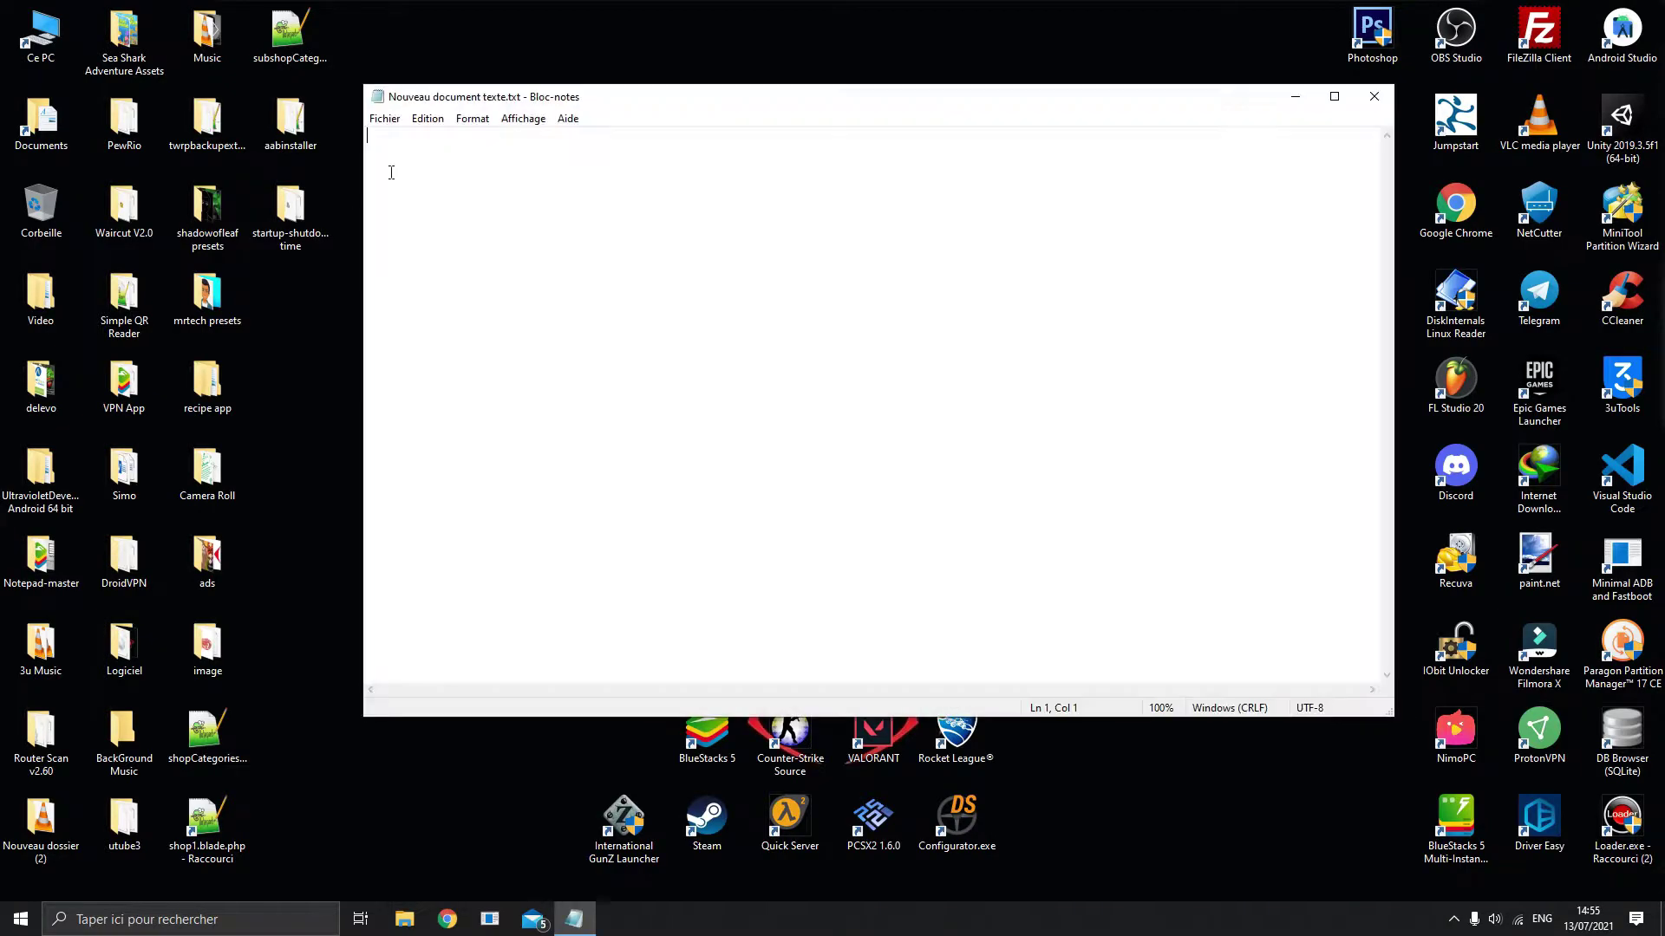
pyautogui.write('$option.=\'<ul class=";')
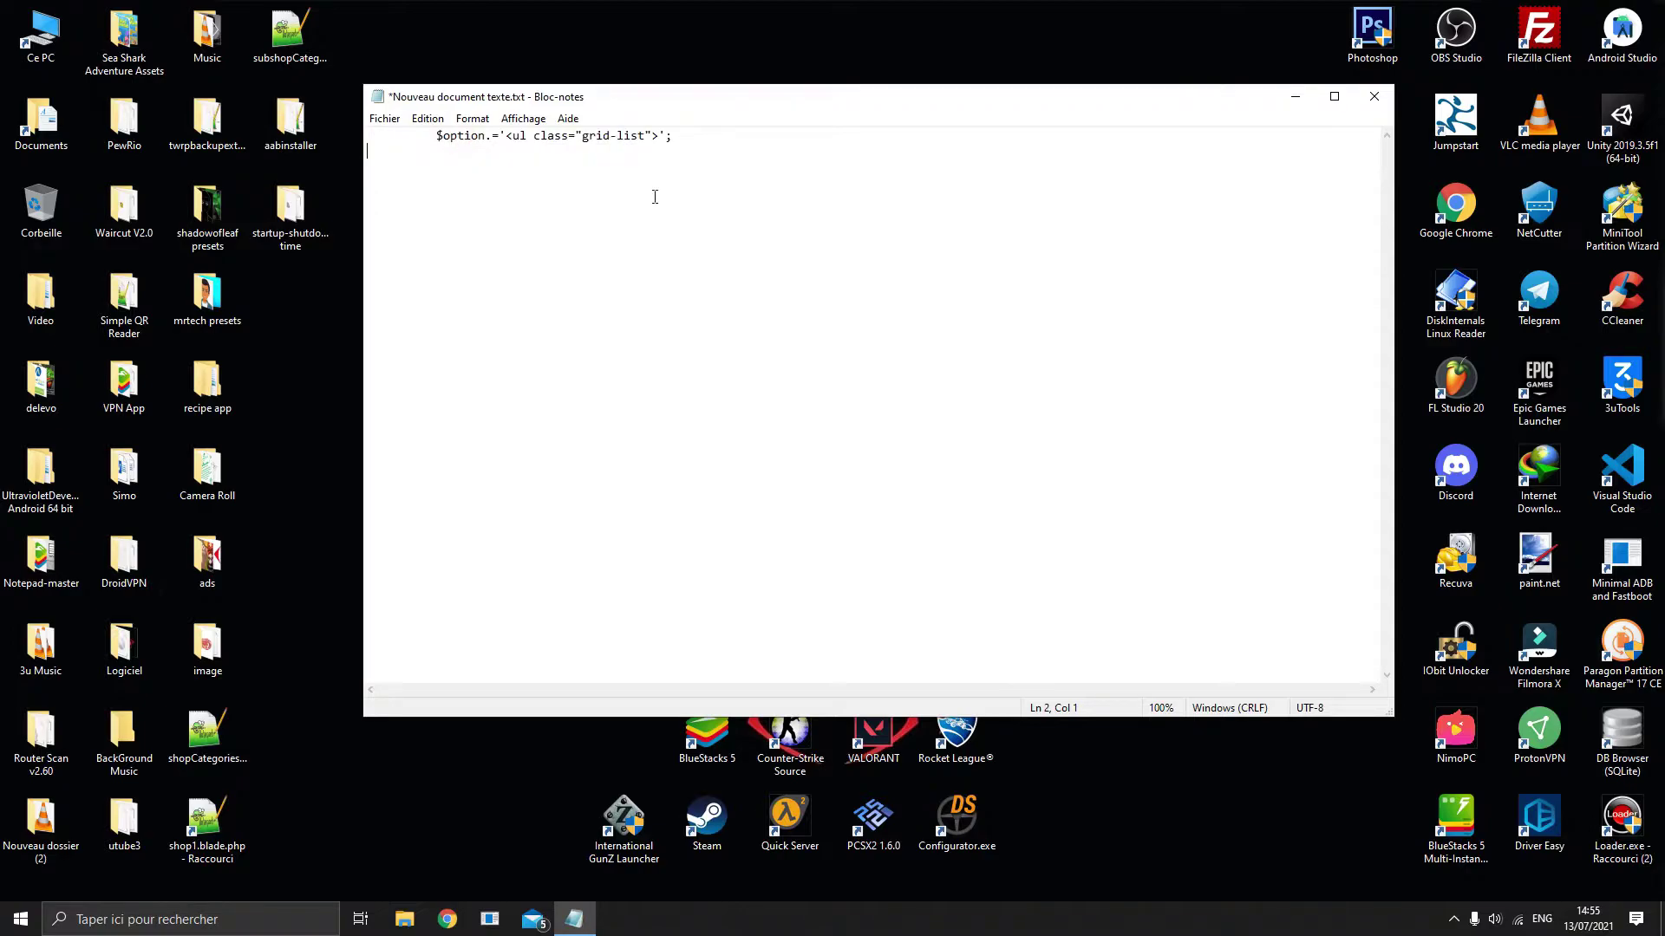
pyautogui.write('$option.=\'<ul class="grid-list">\';')
pyautogui.hotkey('alt', 'Tab')
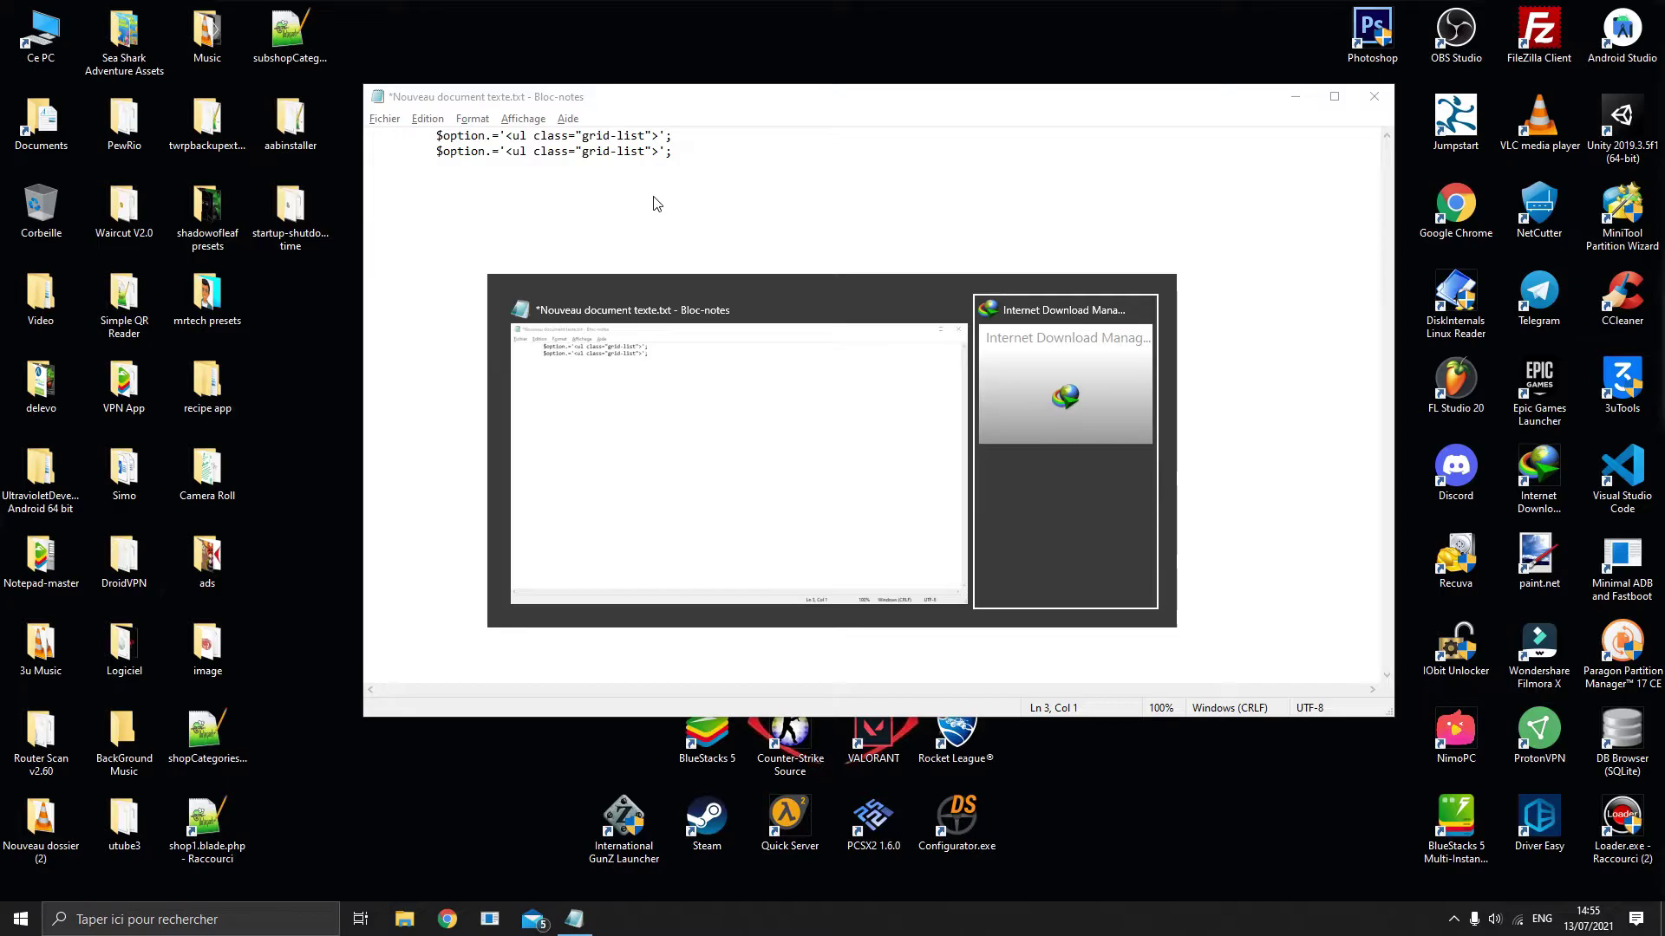
pyautogui.press('Escape')
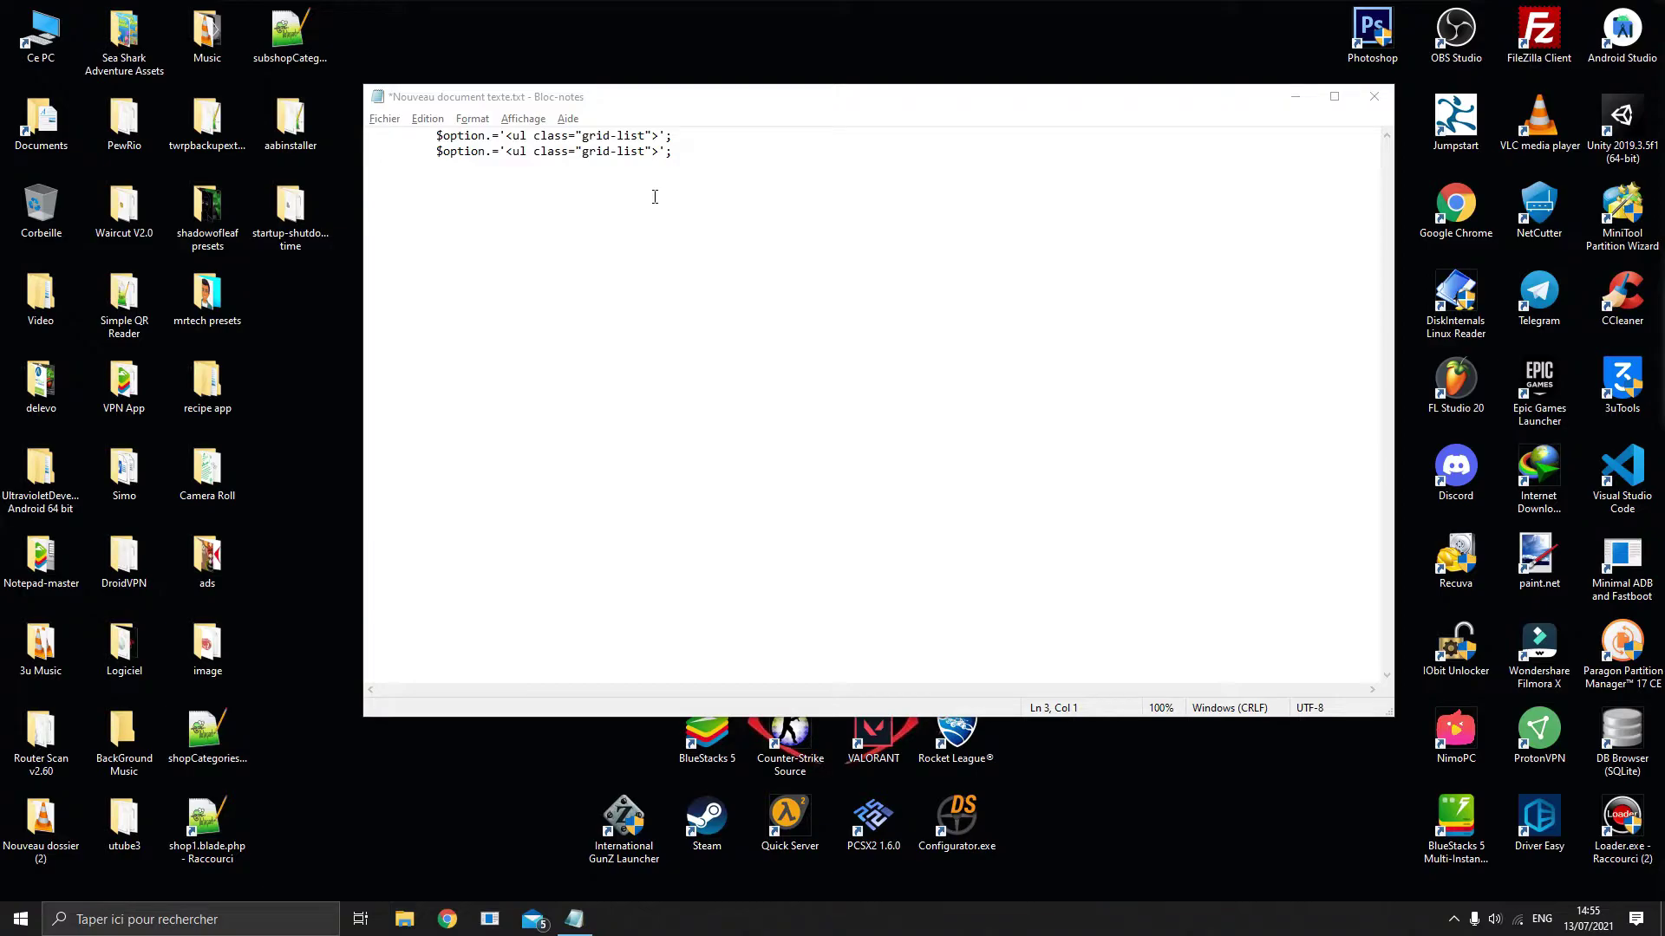
pyautogui.click(1374, 96)
pyautogui.click(834, 479)
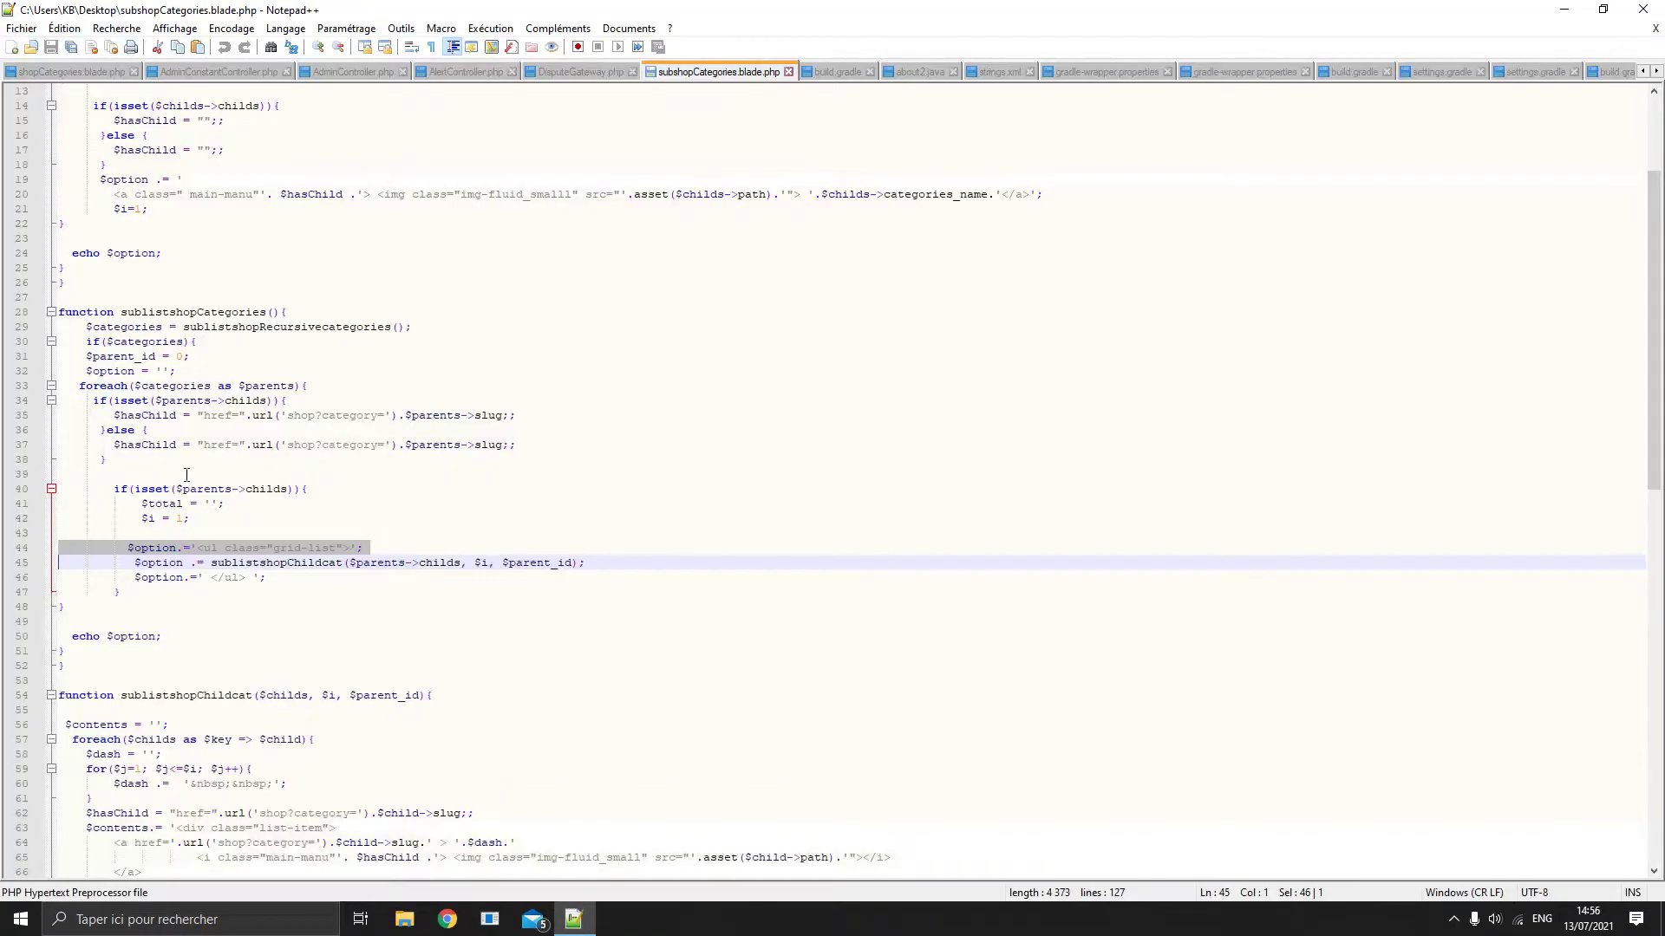
# Copy the sublistshopCategories function line 28 and paste it into Nouveau document texte.txt.
pyautogui.tripleClick(180, 314)
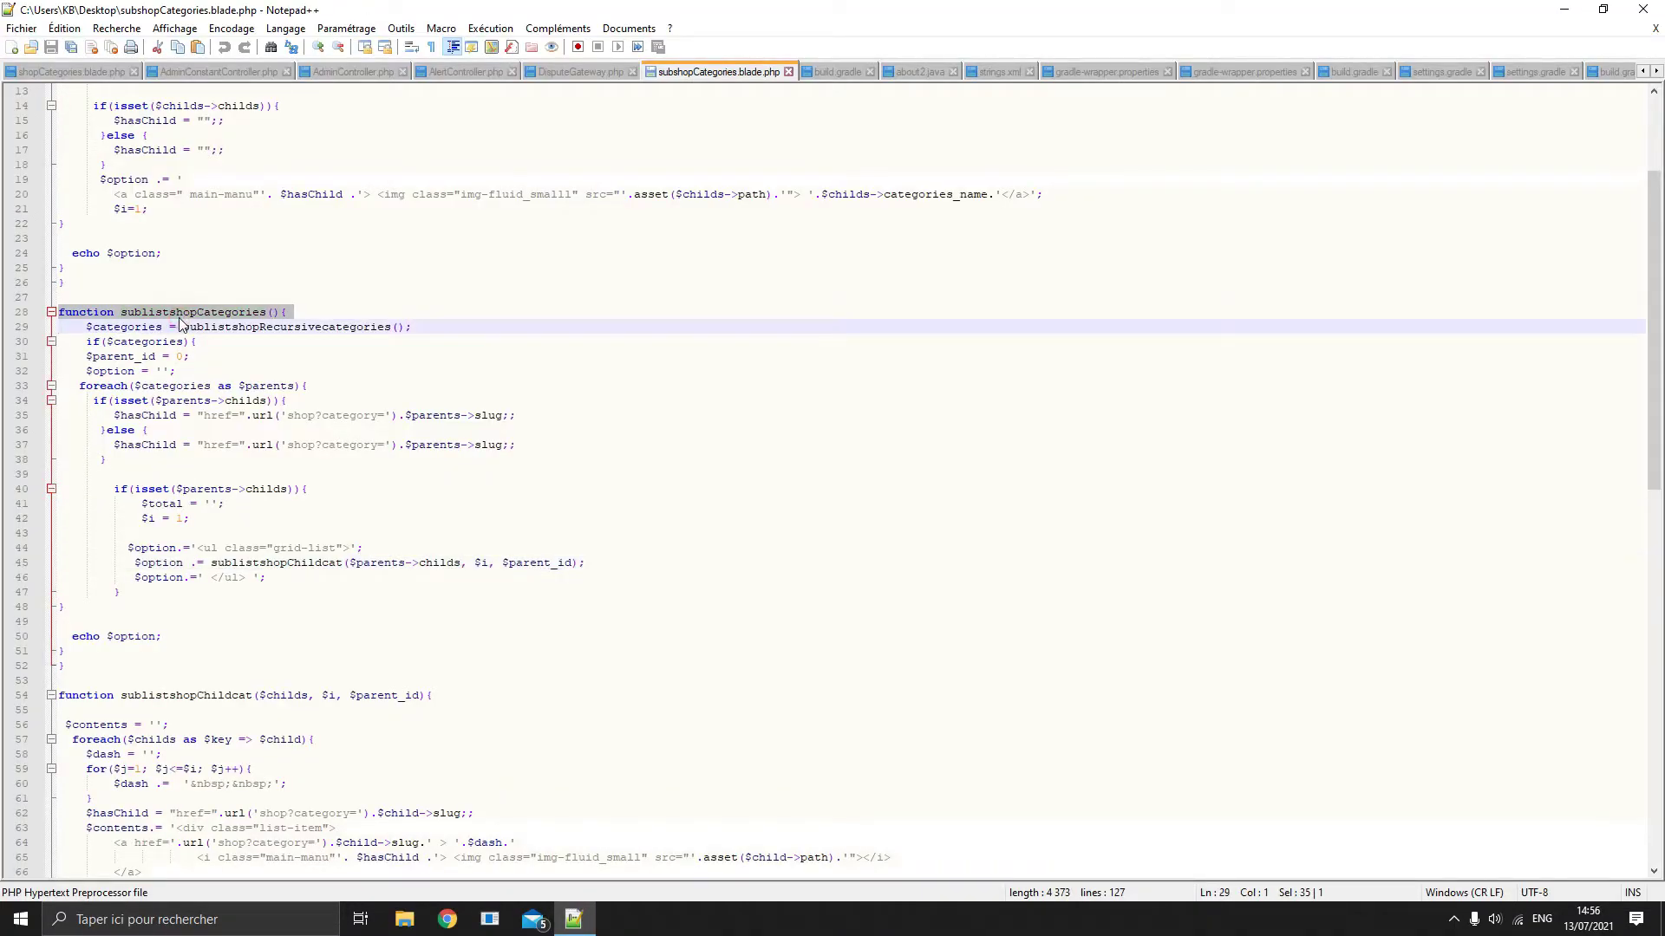
pyautogui.hotkey('alt', 'Tab')
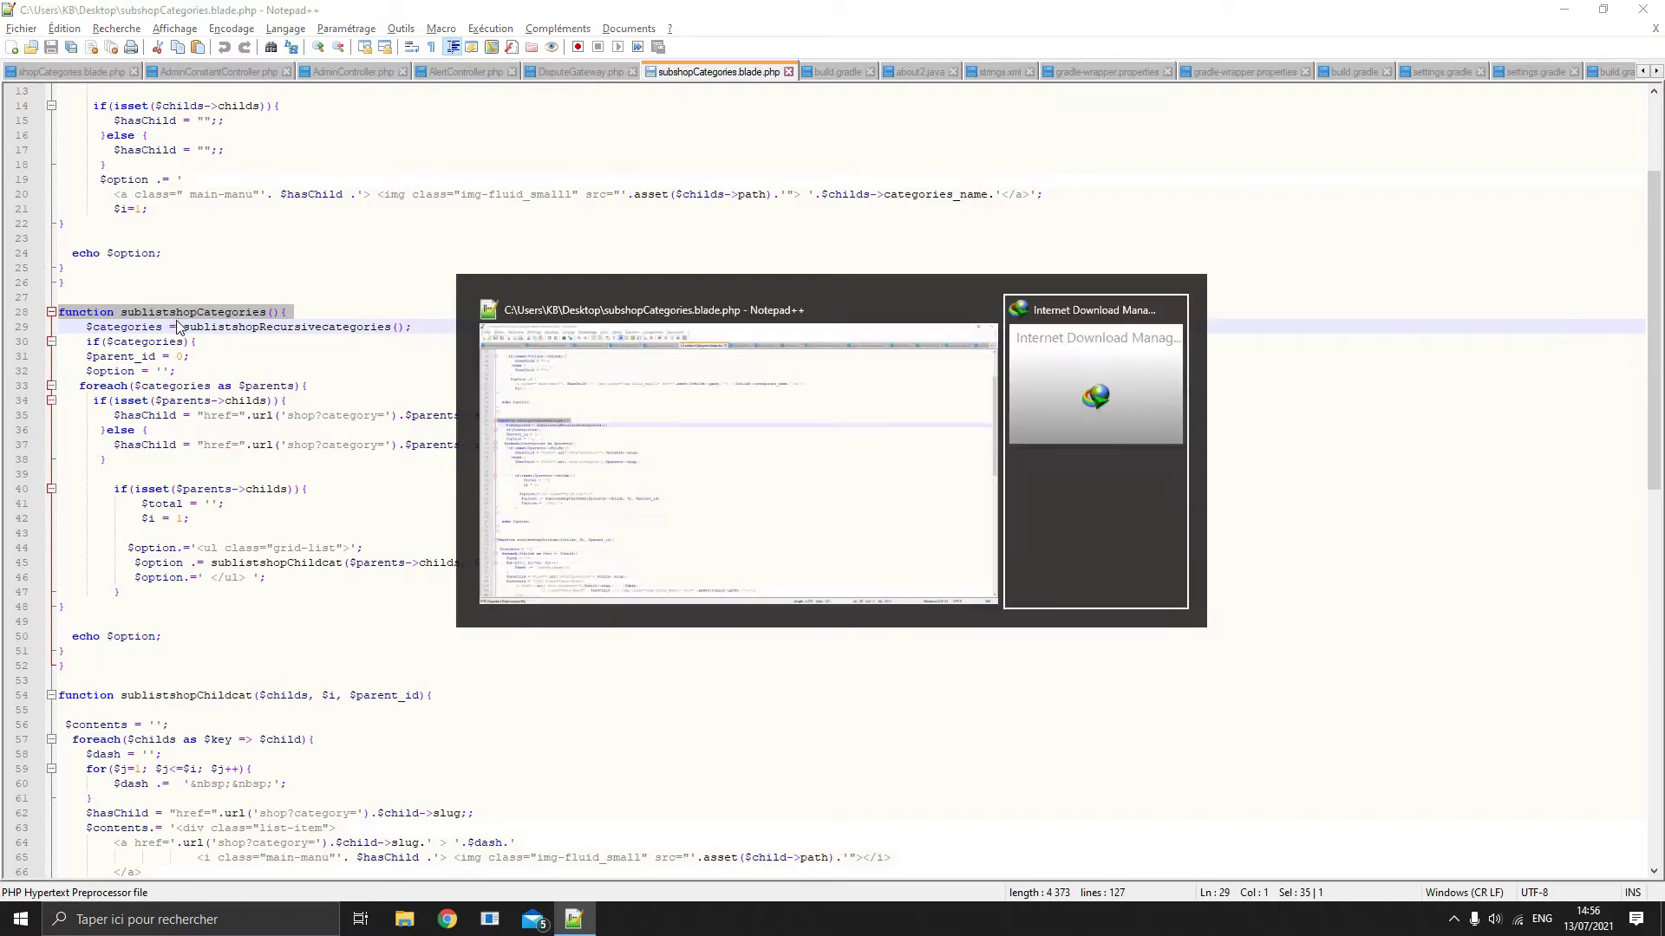
pyautogui.click(1563, 10)
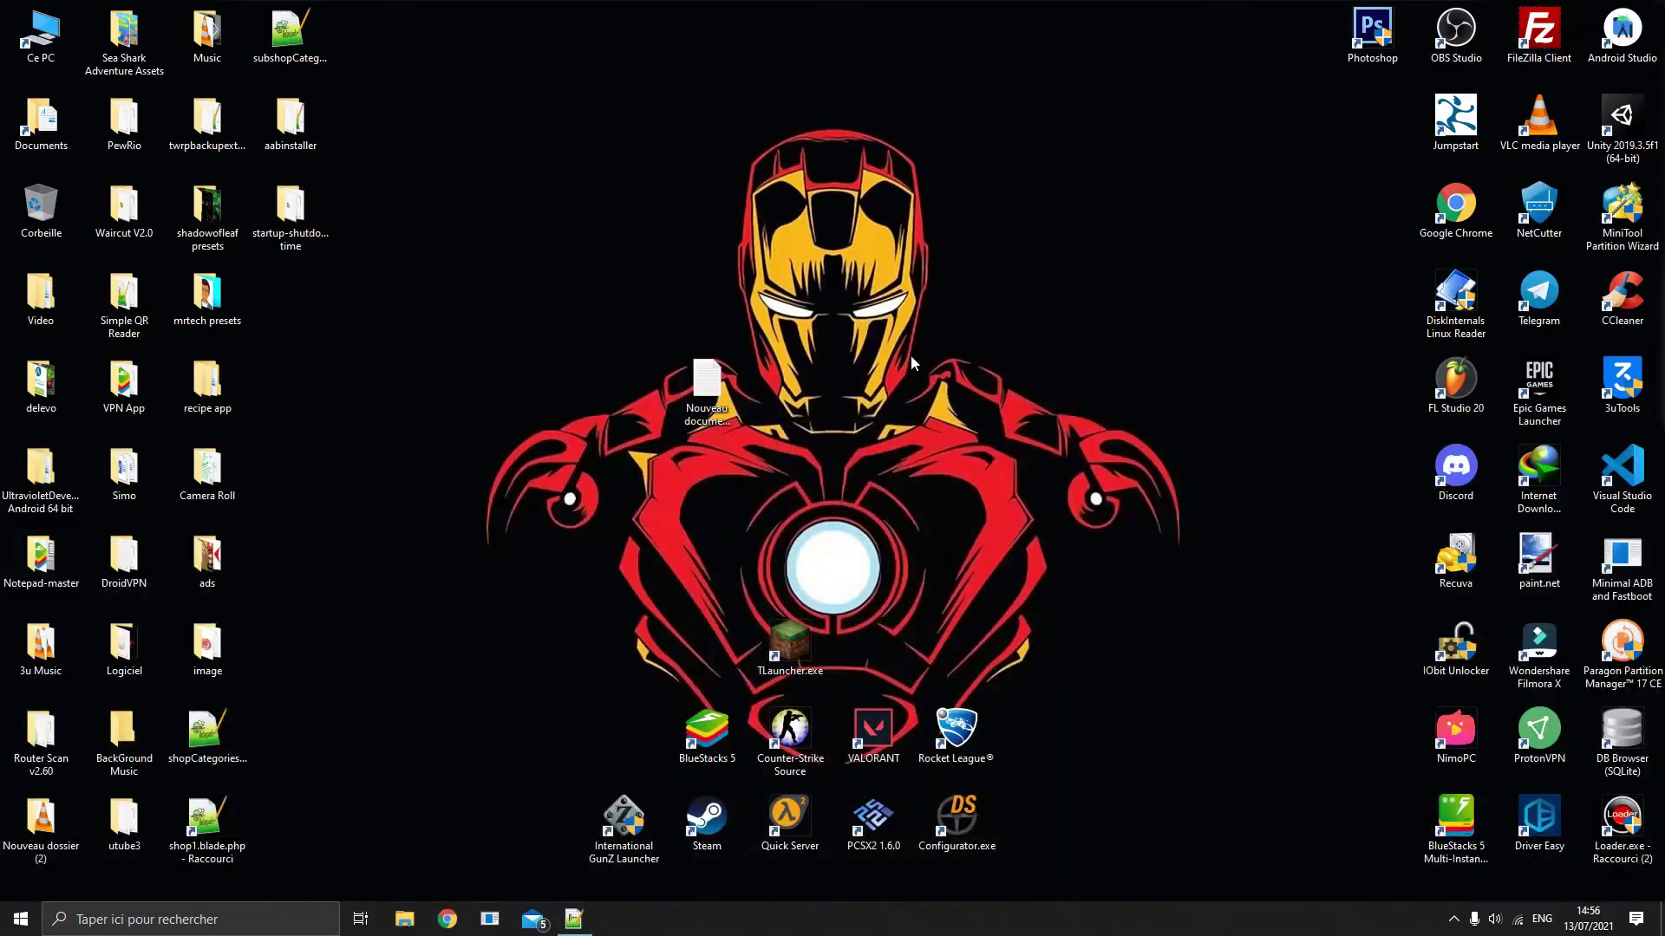
pyautogui.doubleClick(731, 404)
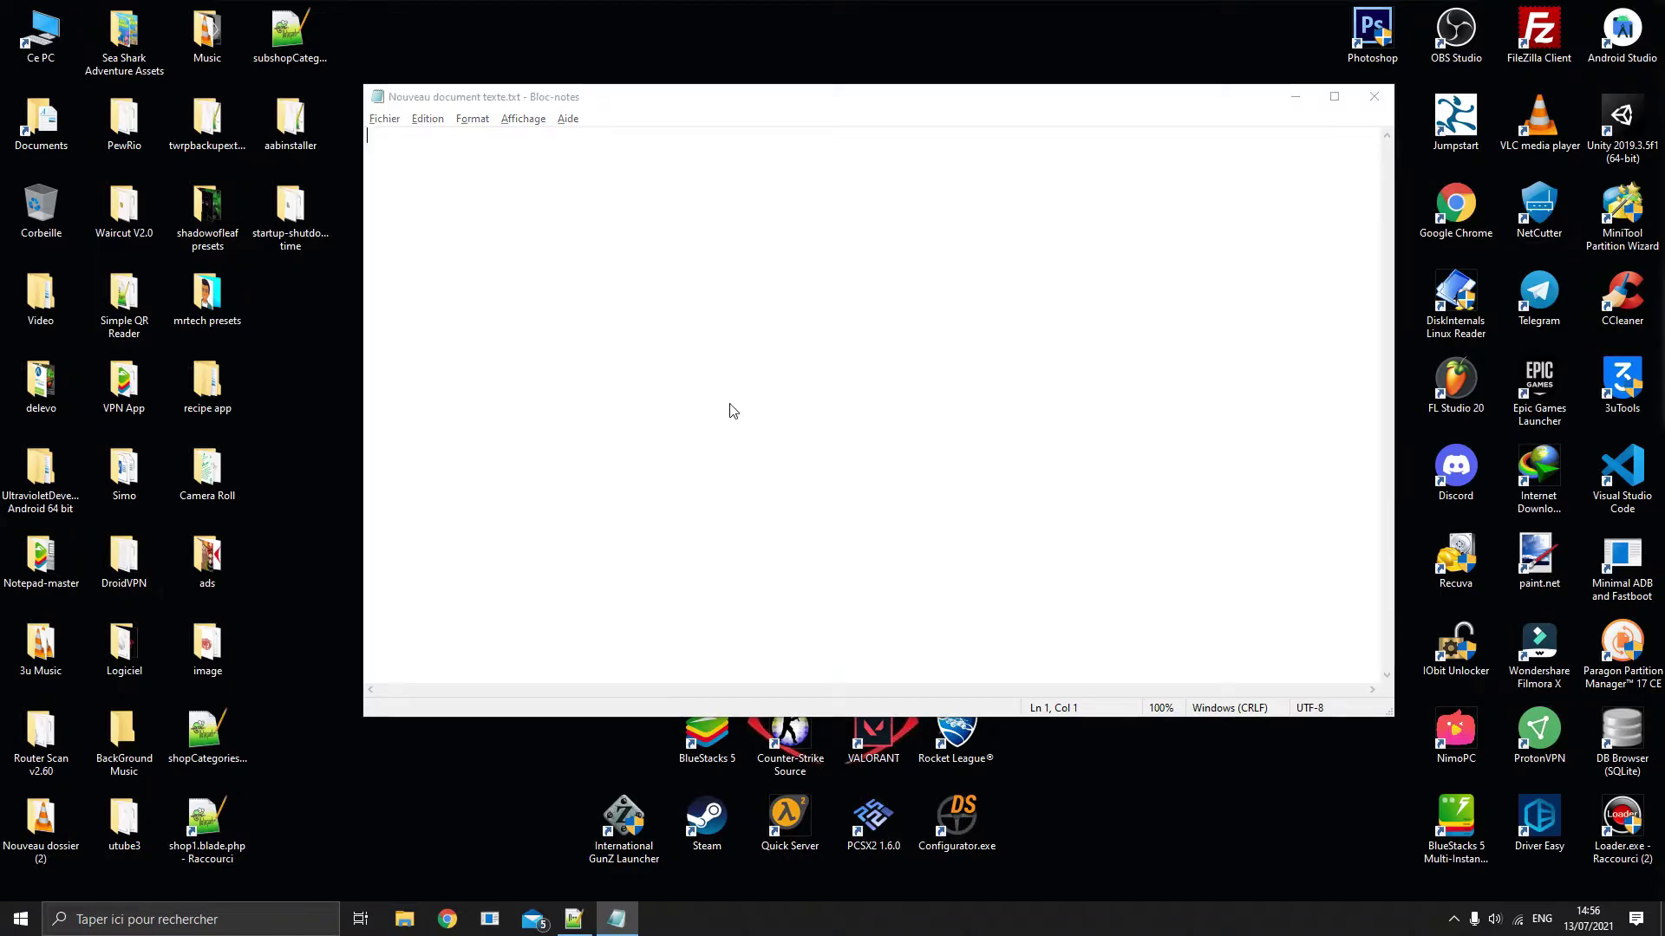
pyautogui.hotkey('alt', 'Tab')
pyautogui.hotkey('ctrl', 'c')
pyautogui.hotkey('alt', 'Tab')
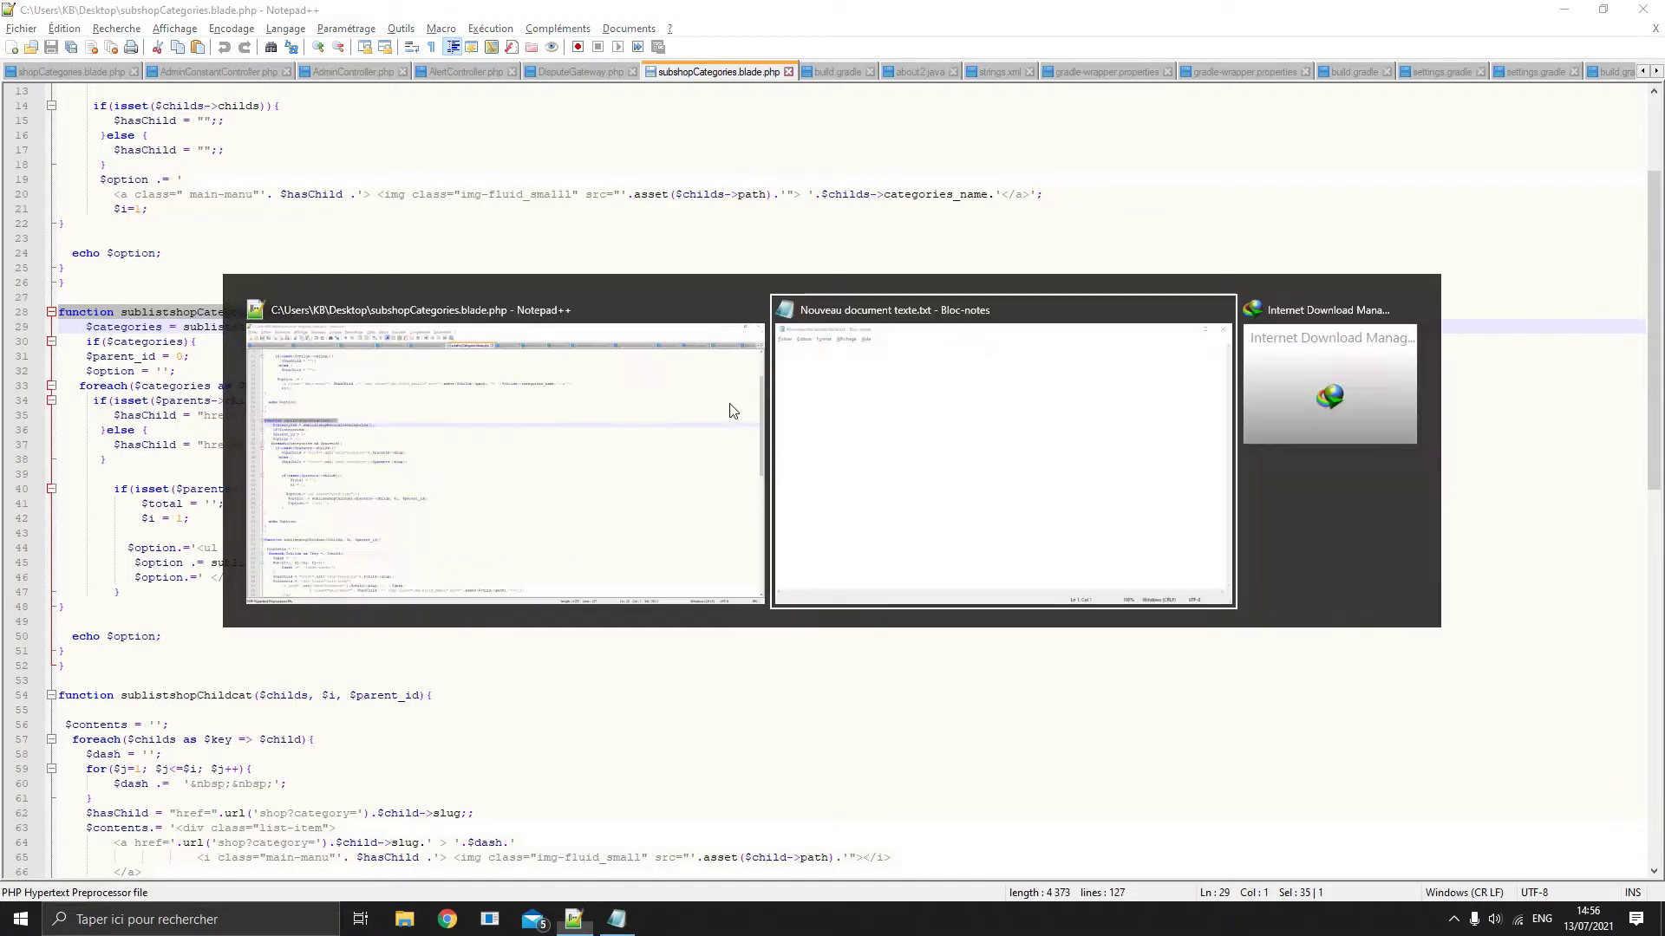
pyautogui.hotkey('ctrl', 'v')
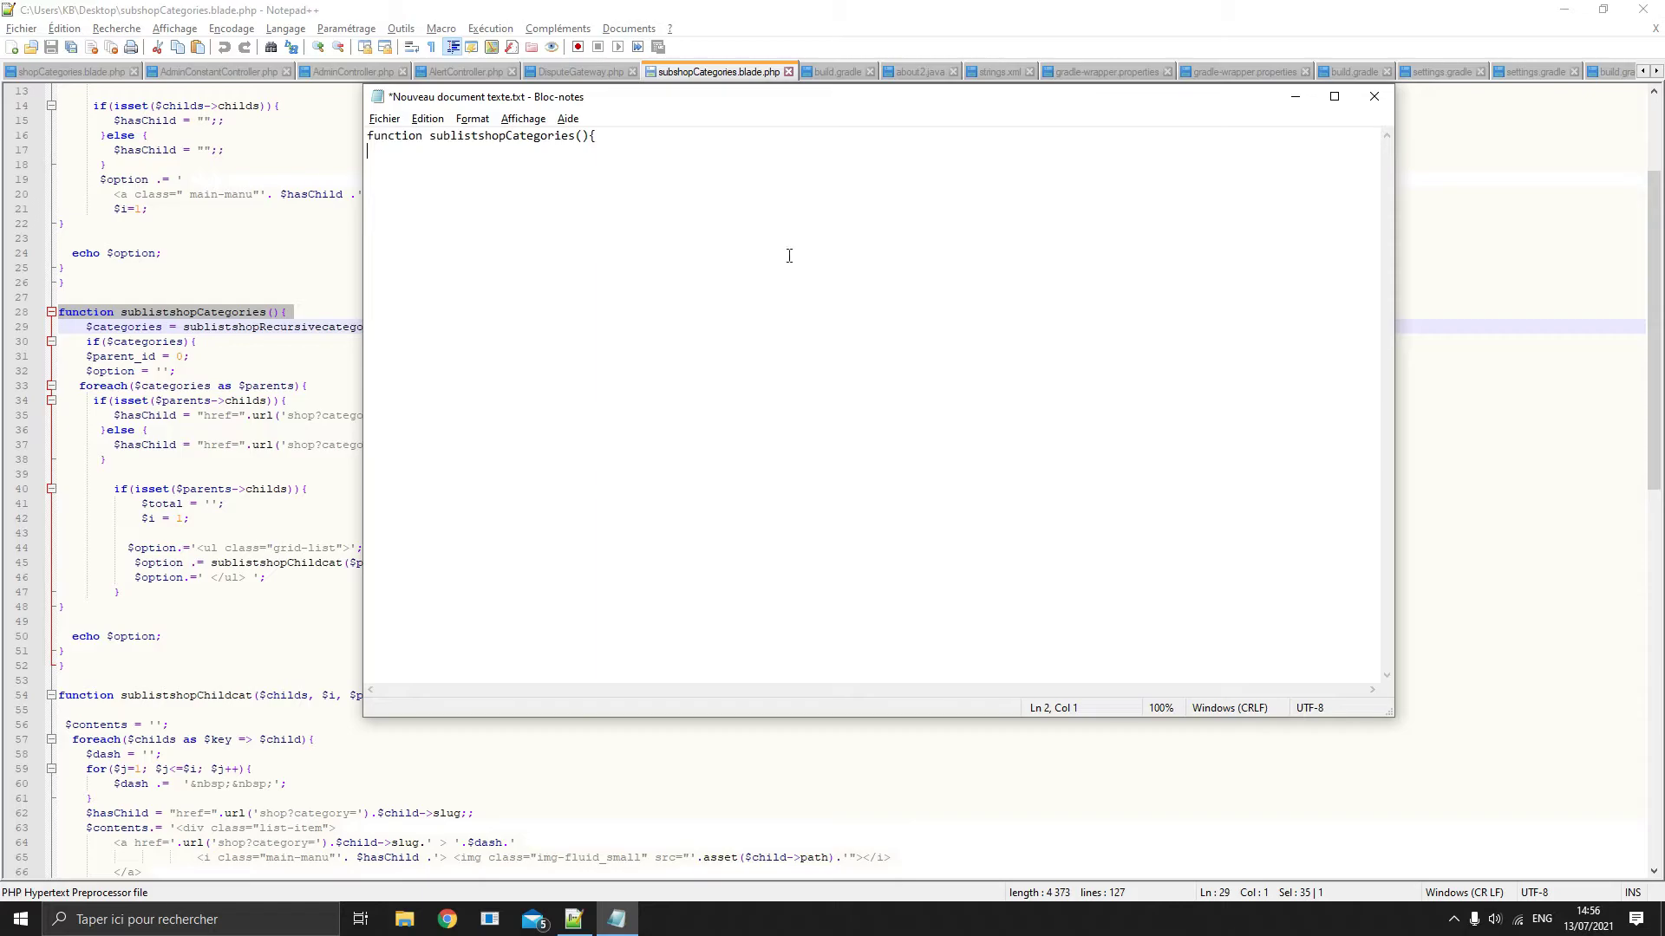
# Close the text file without saving, then close Notepad++ with Alt+F4.
pyautogui.hotkey('alt', 'F4')
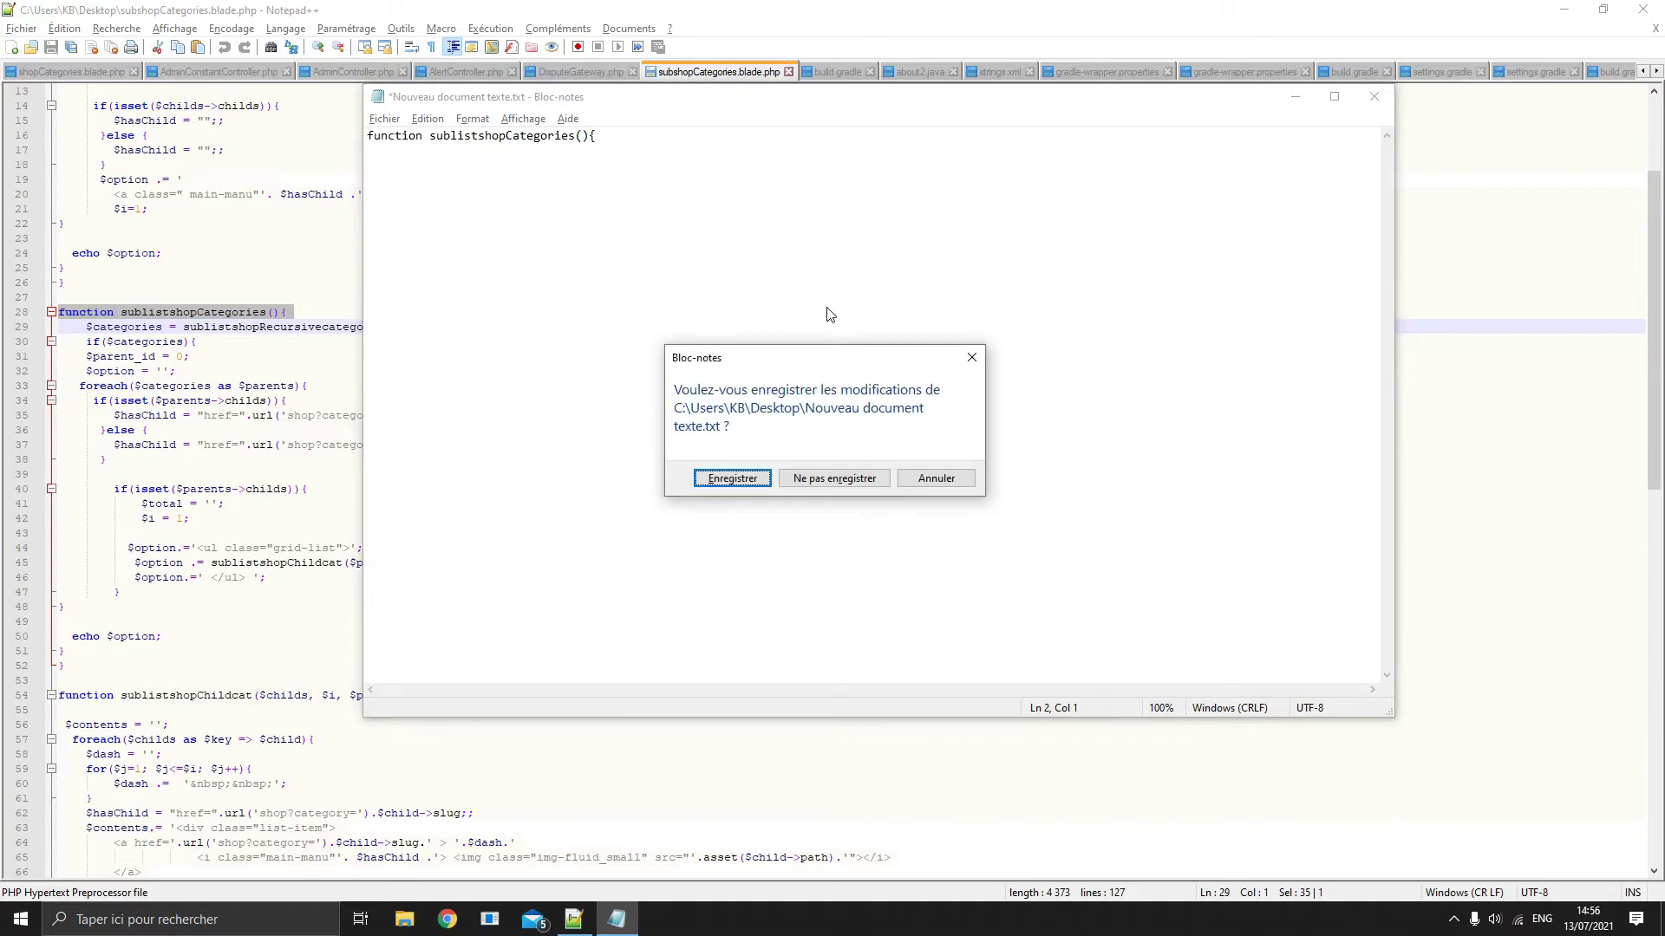
pyautogui.press('Escape')
pyautogui.hotkey('alt', 'F4')
pyautogui.click(840, 477)
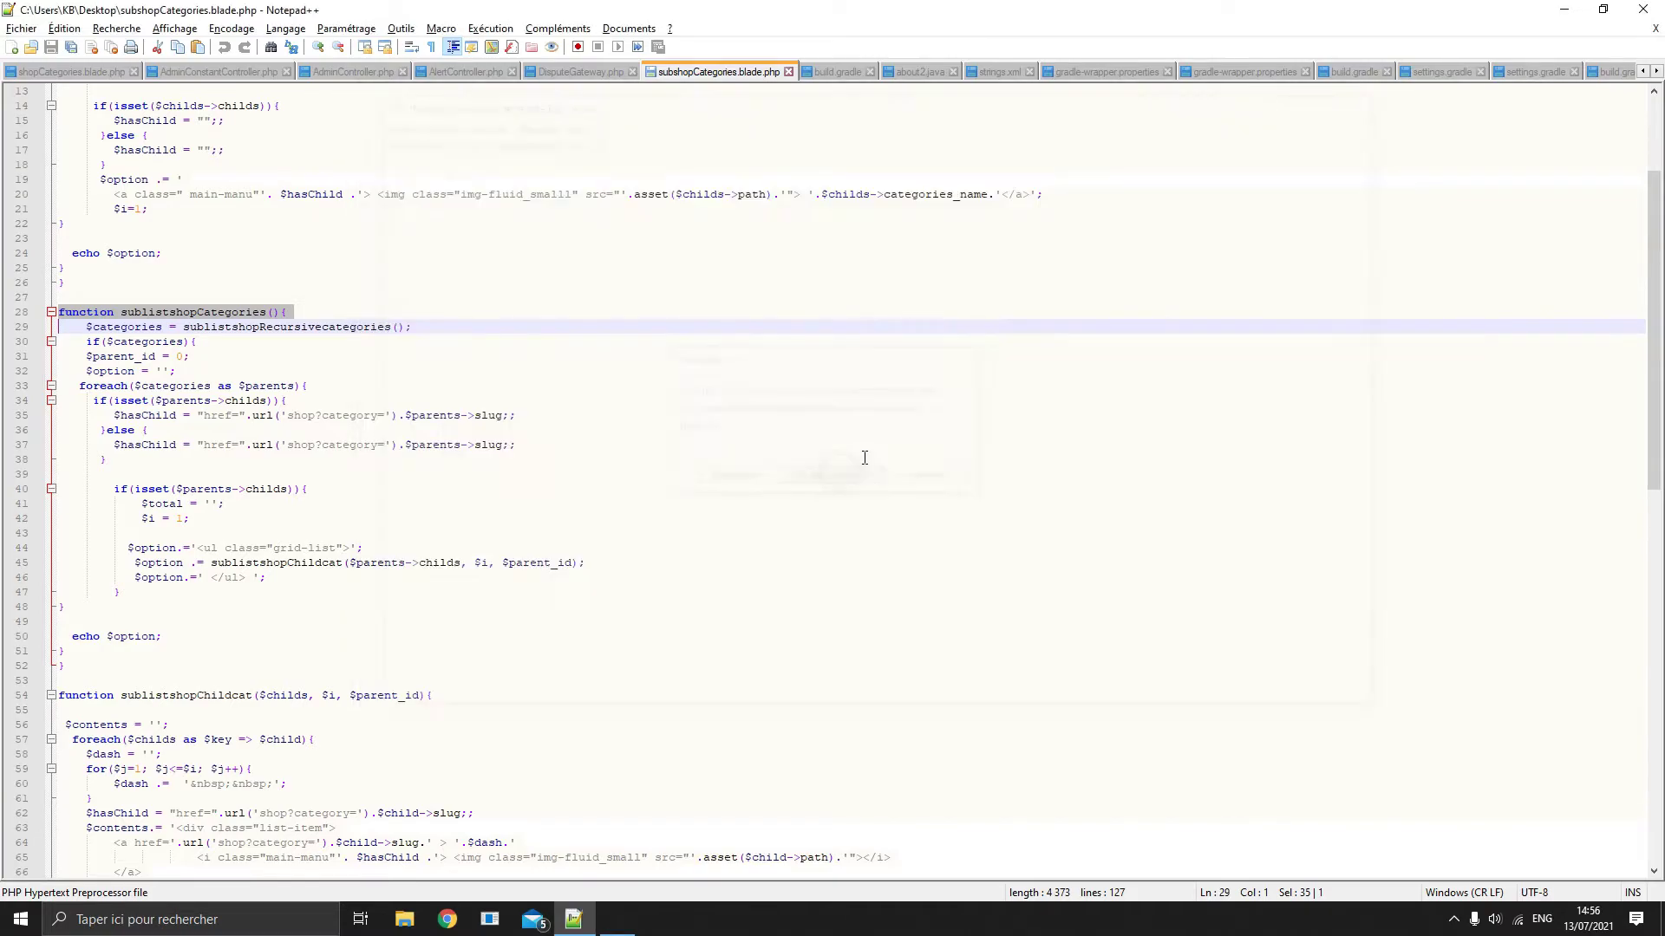
pyautogui.hotkey('alt', 'F4')
pyautogui.click(834, 235)
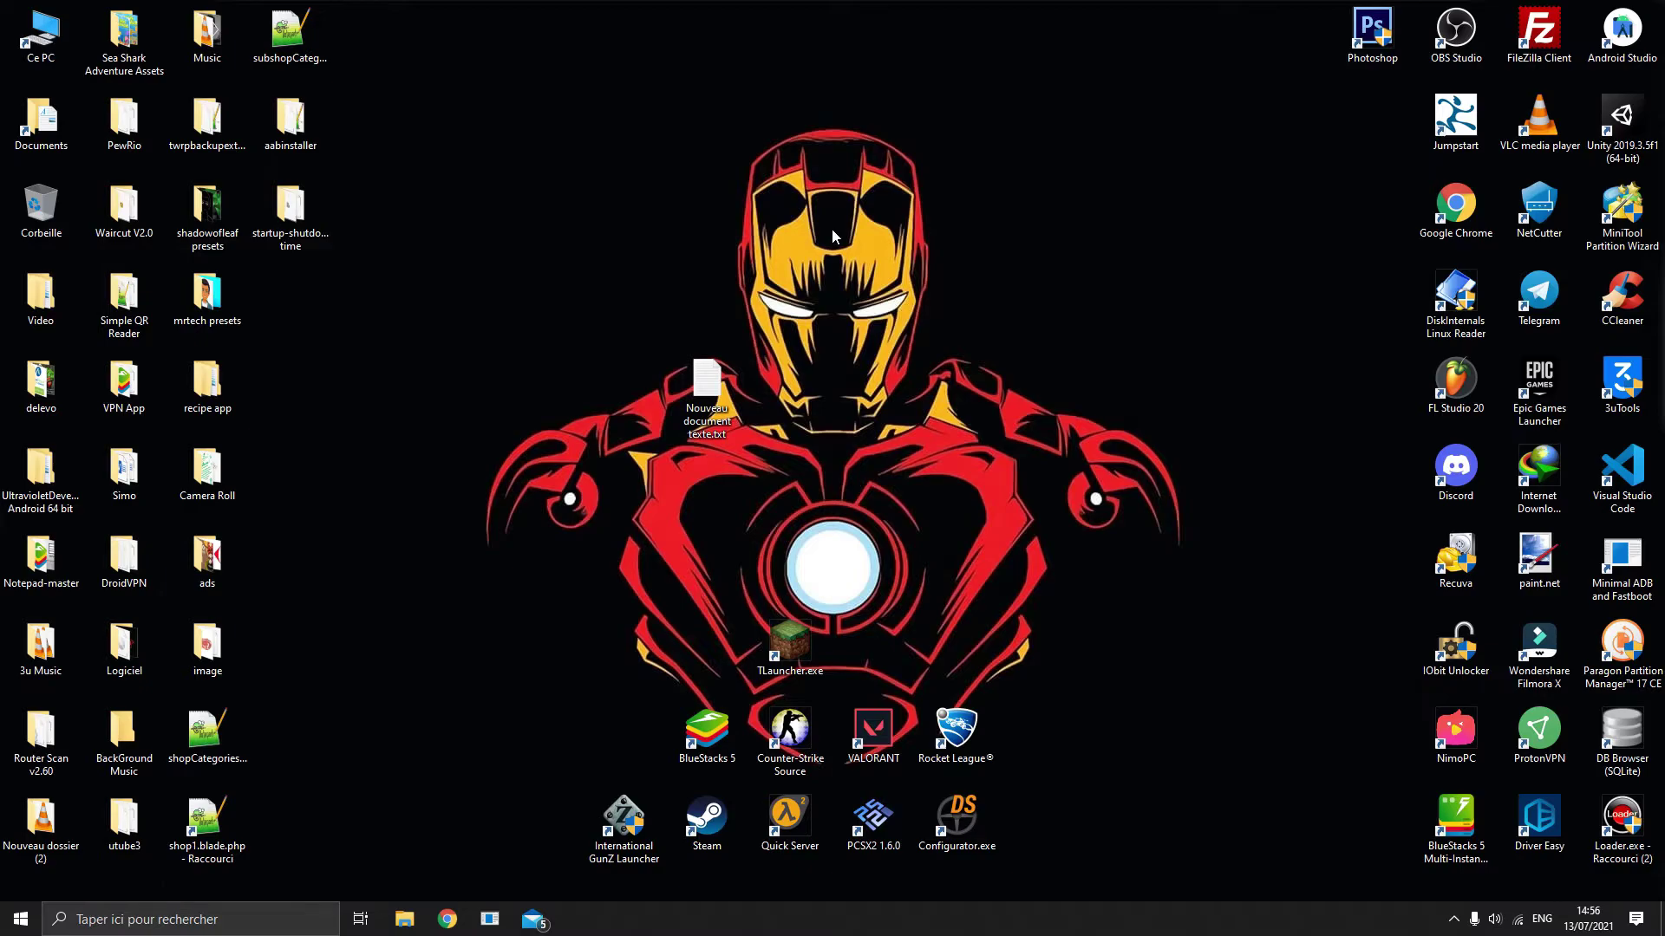
# Open Chrome and reopen the TurboFuture keyboard shortcuts page from History.
pyautogui.click(448, 919)
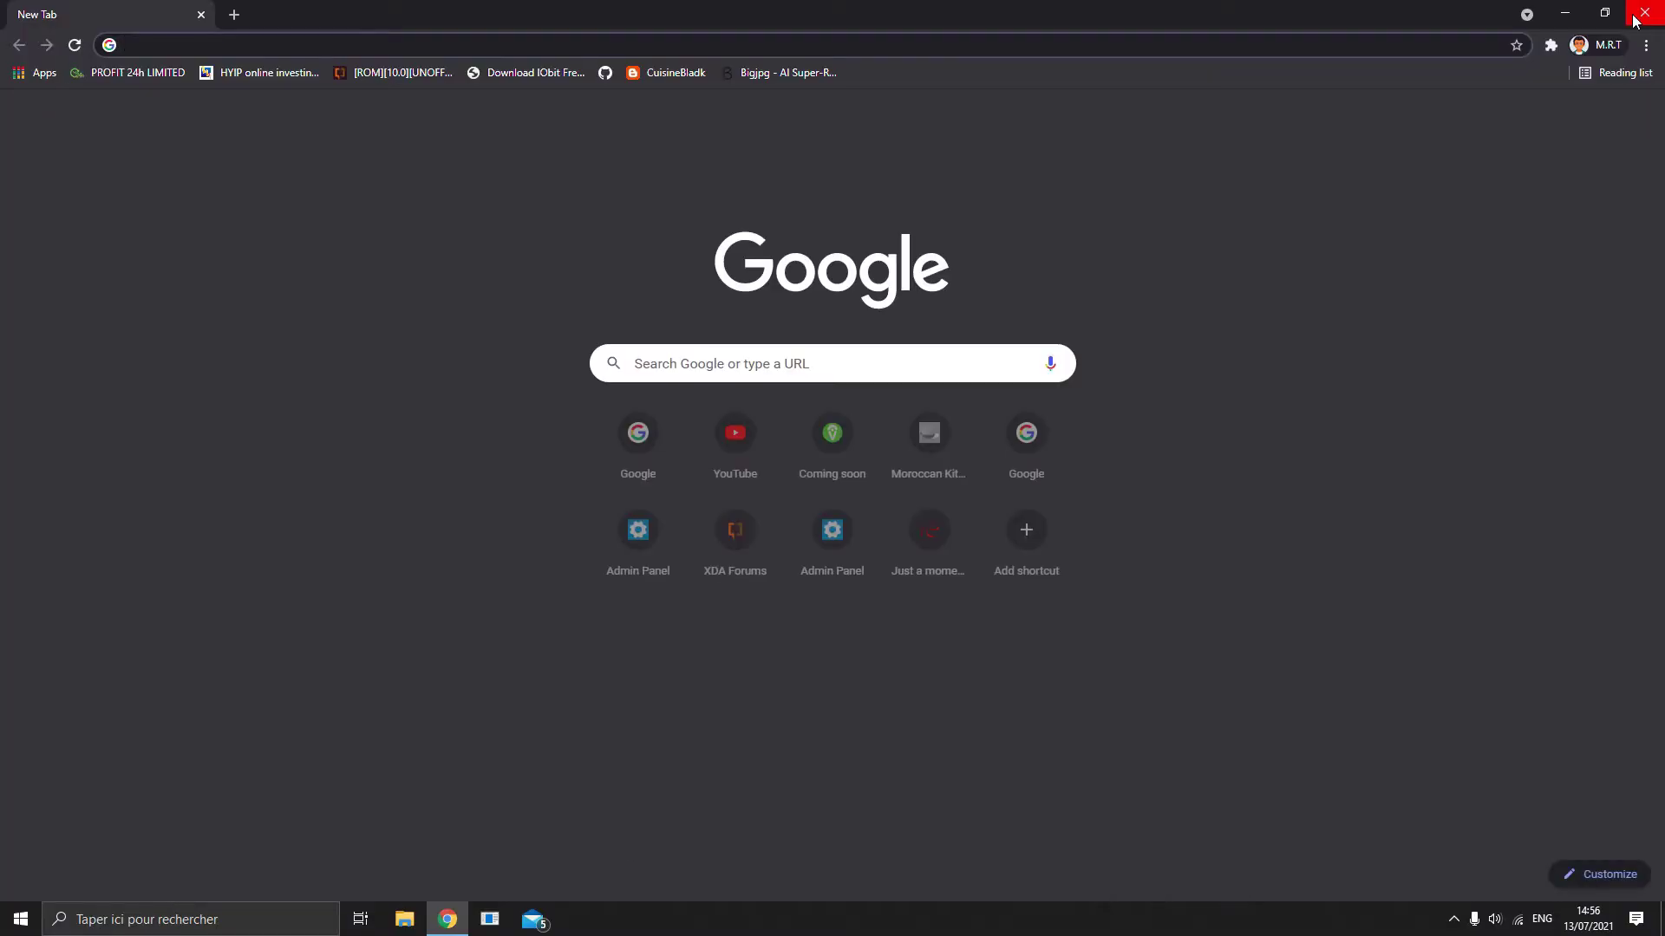
pyautogui.click(1645, 45)
pyautogui.moveTo(1555, 148)
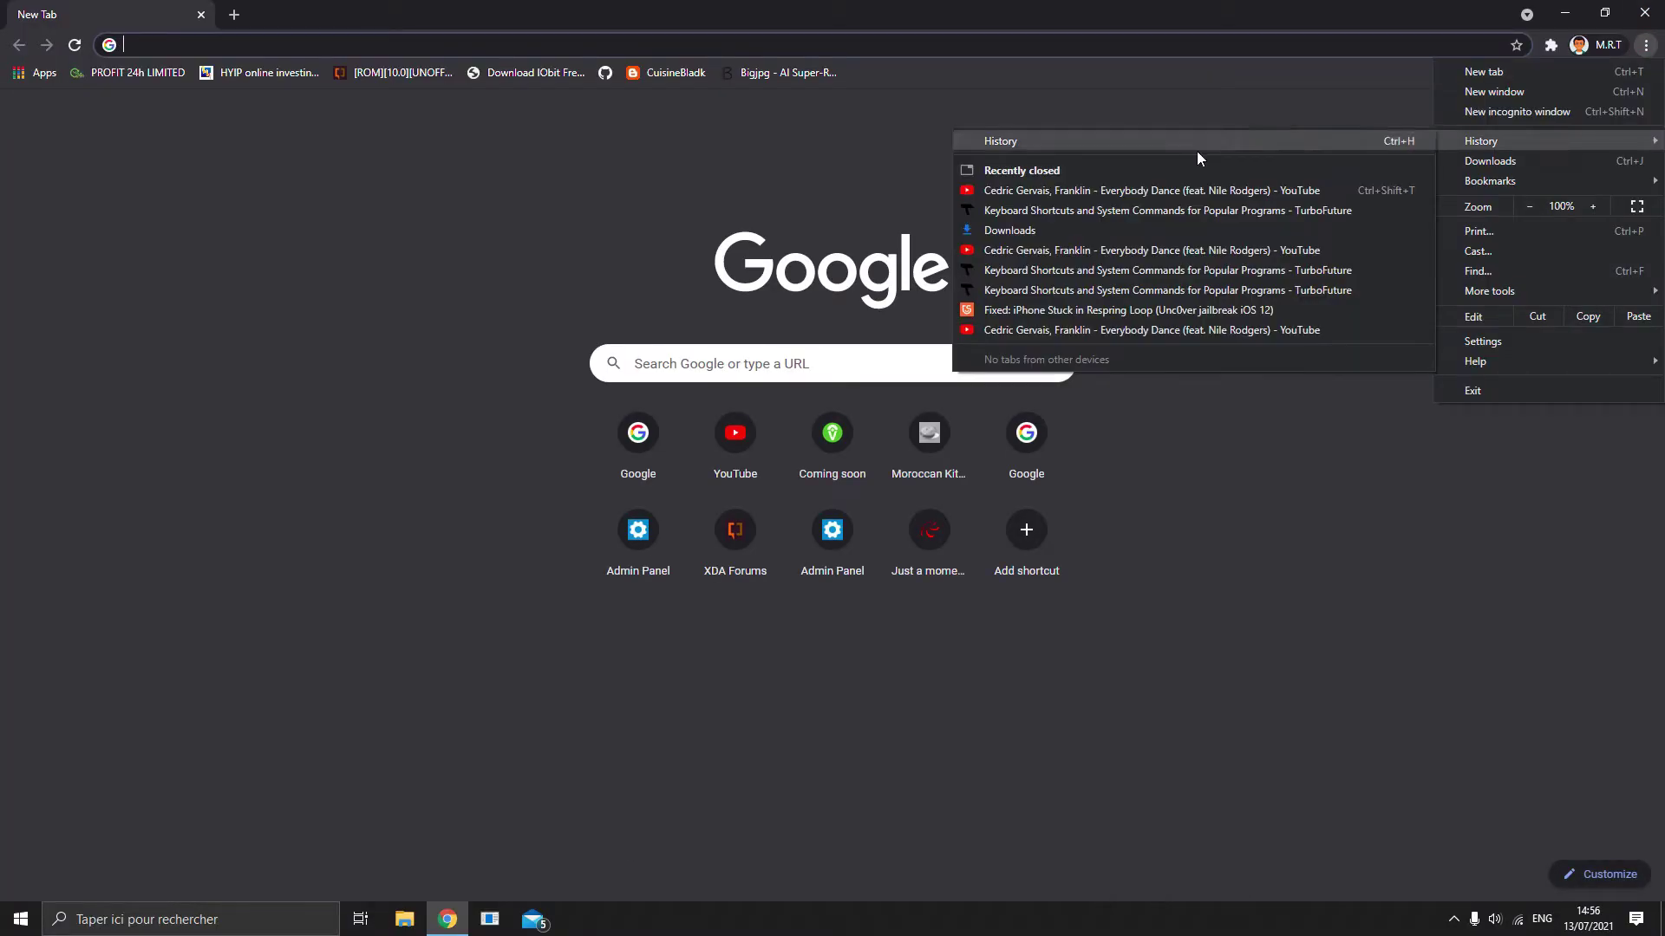
pyautogui.click(1133, 208)
# Scroll to the Windows Shortcut Keys list and mark part of the Windows Key + R entry.
pyautogui.scroll(20, 583, 438)
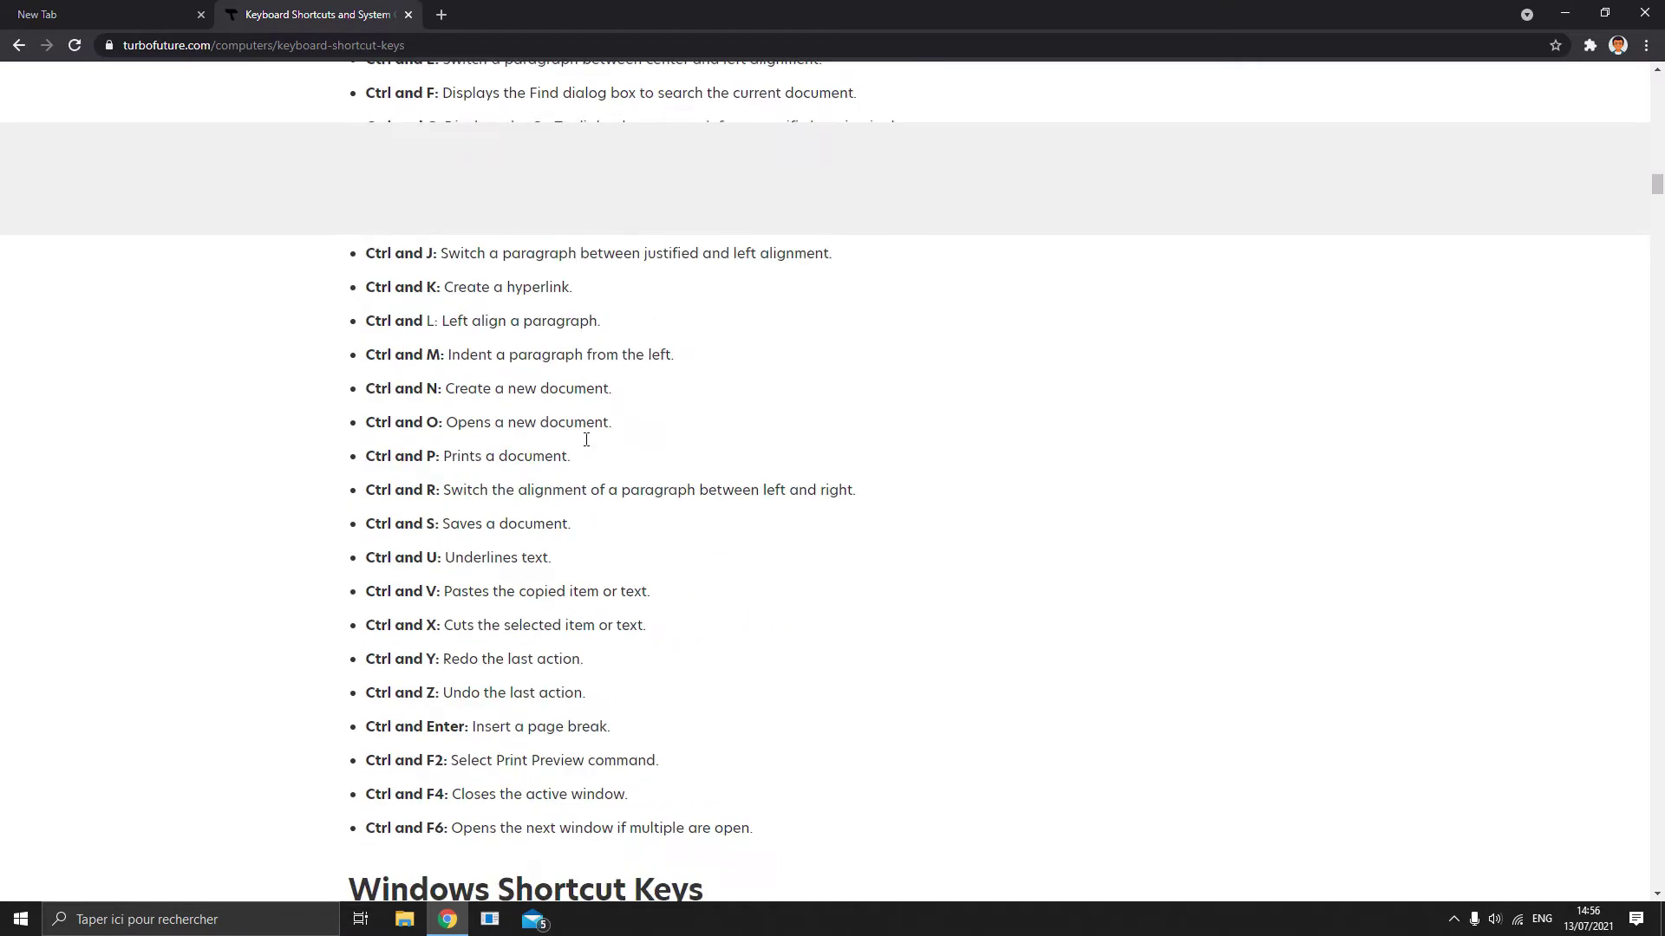
pyautogui.scroll(5, 587, 440)
pyautogui.scroll(-4, 555, 486)
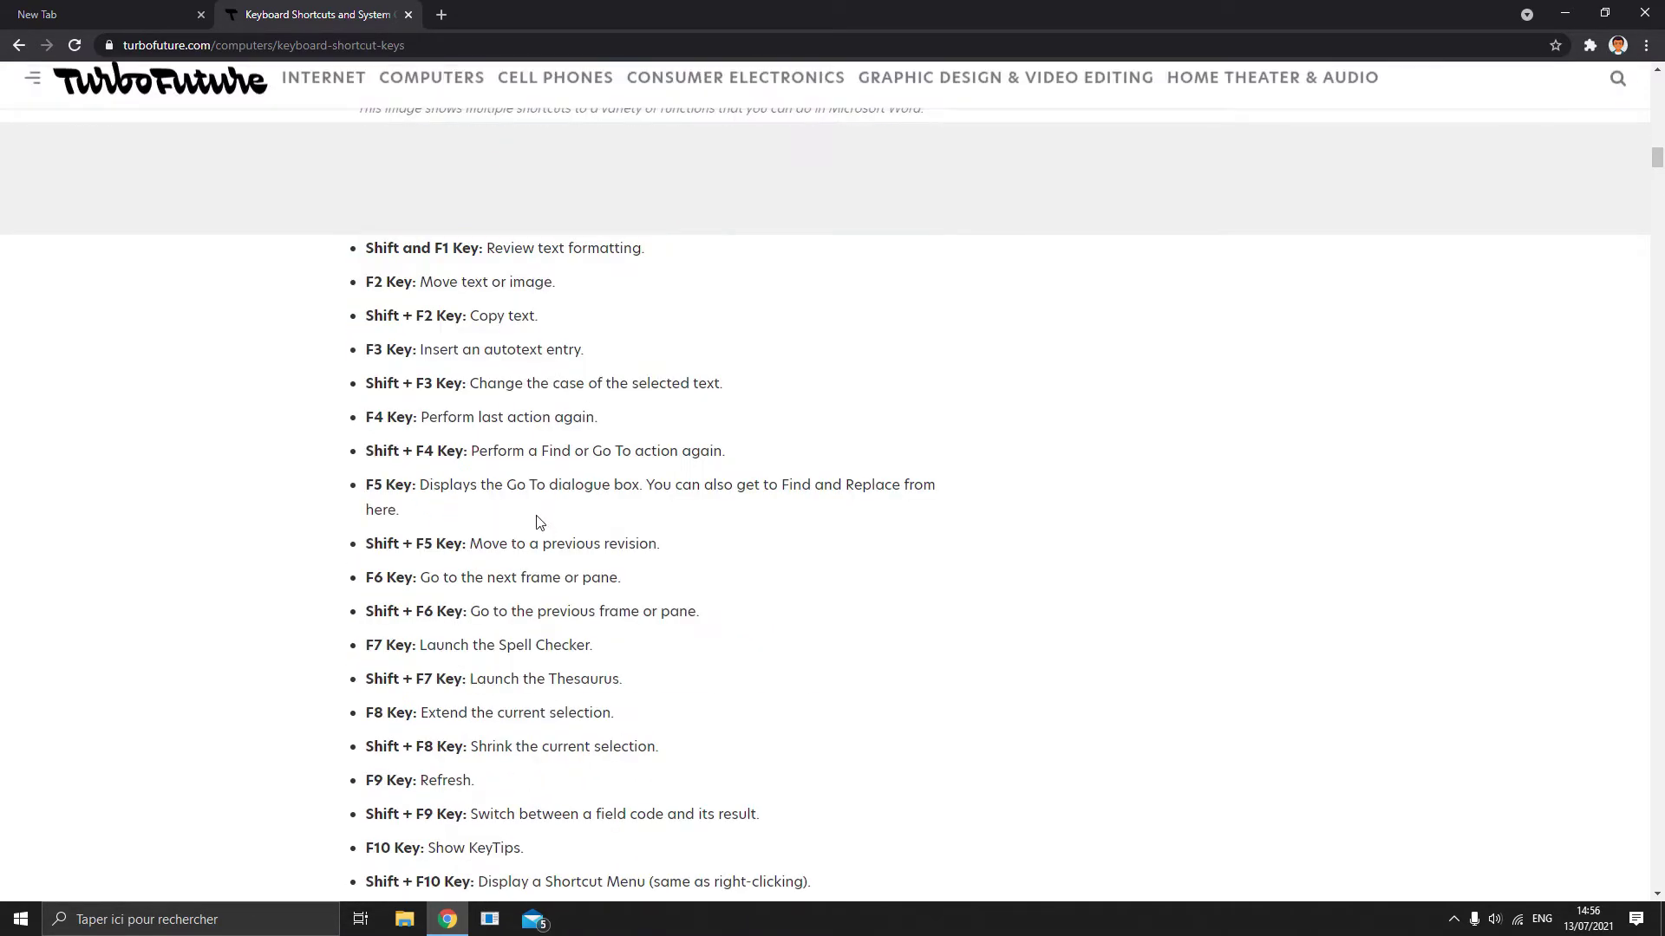
pyautogui.scroll(-10, 256, 434)
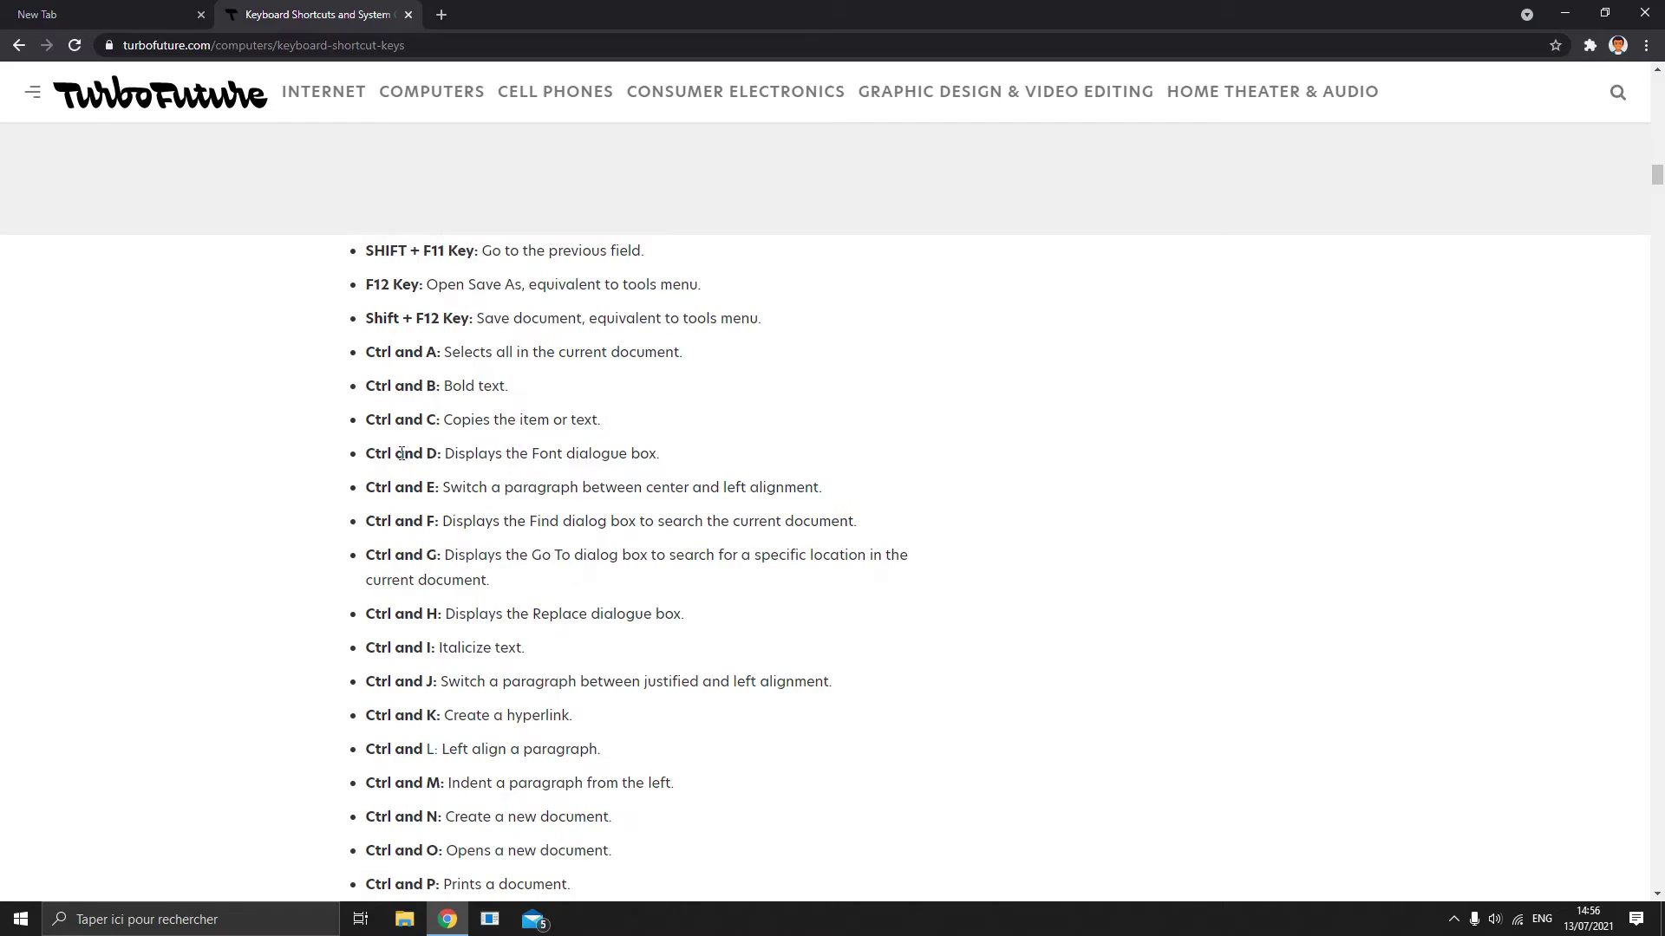
pyautogui.moveTo(375, 425); pyautogui.dragTo(638, 442)
pyautogui.click(638, 443)
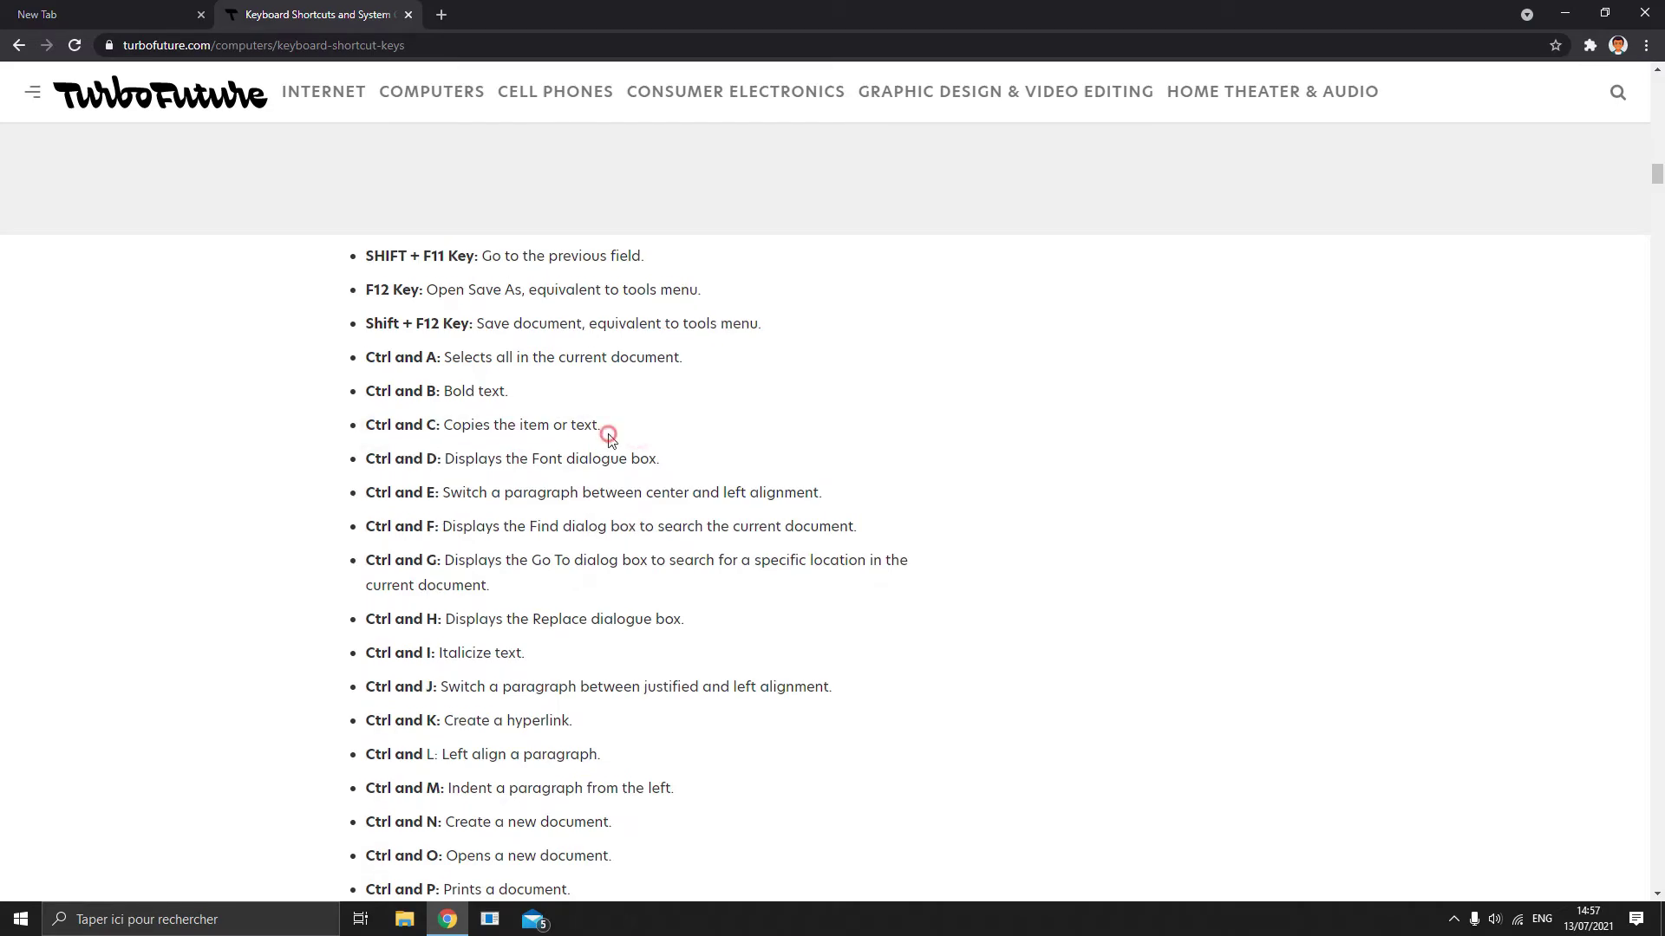
pyautogui.scroll(10, 598, 439)
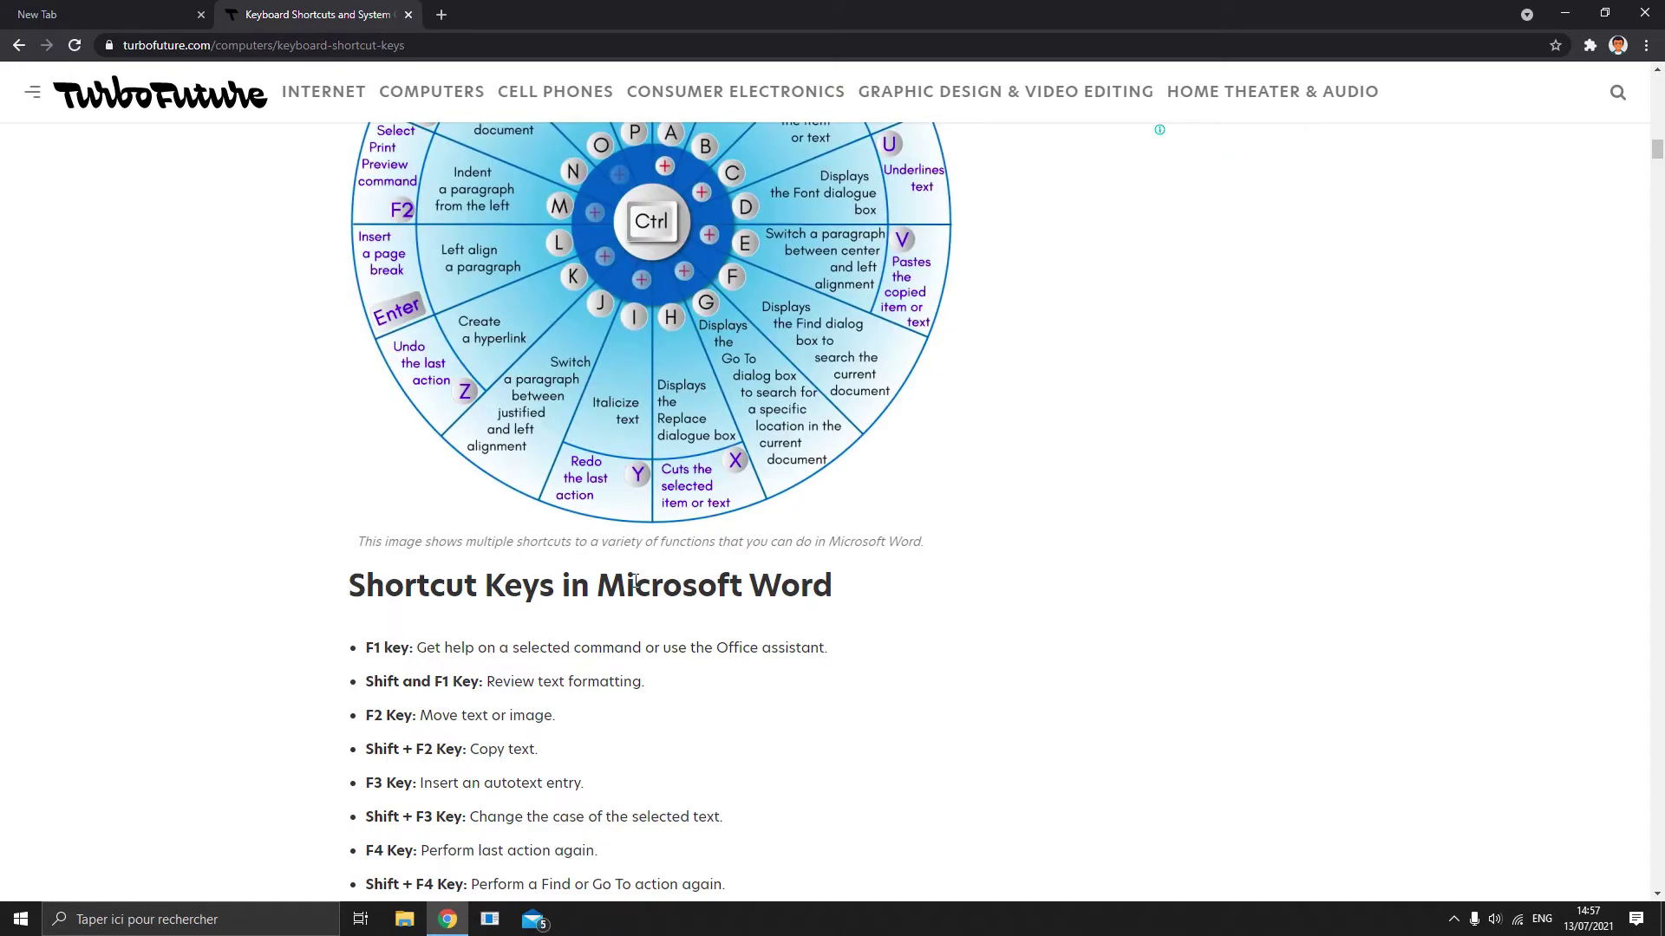
pyautogui.scroll(-20, 635, 581)
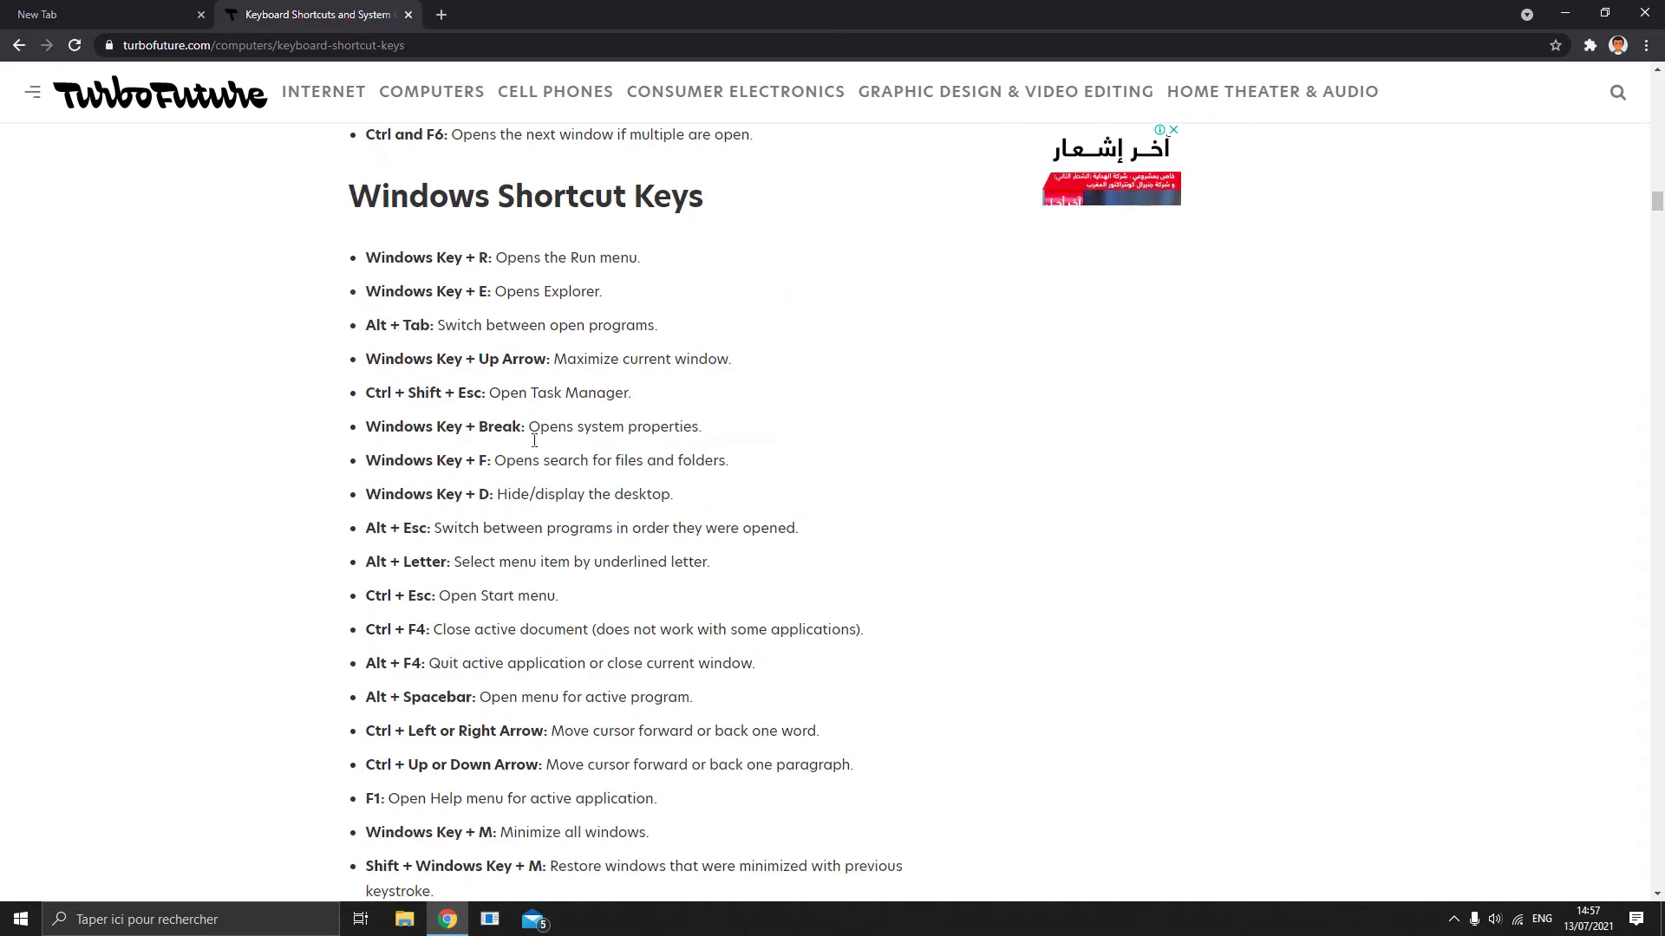
pyautogui.doubleClick(468, 249)
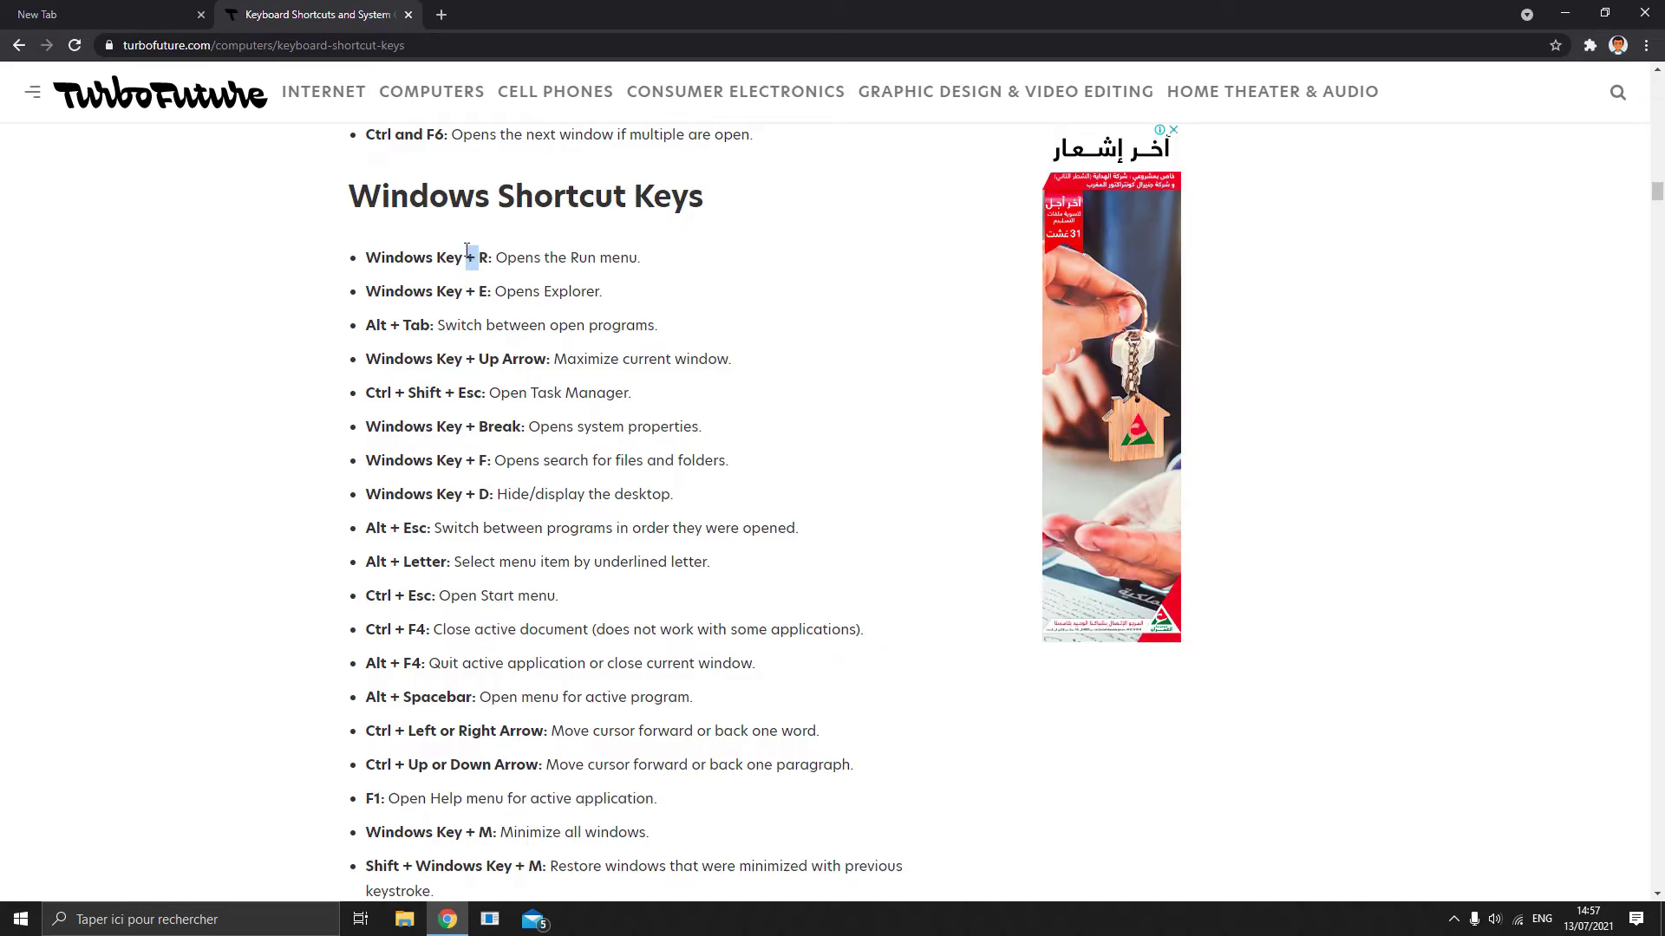
# Highlight the Windows Key + E entry, test Win+R and close Exécuter, then show the desktop with Win+D.
pyautogui.tripleClick(506, 287)
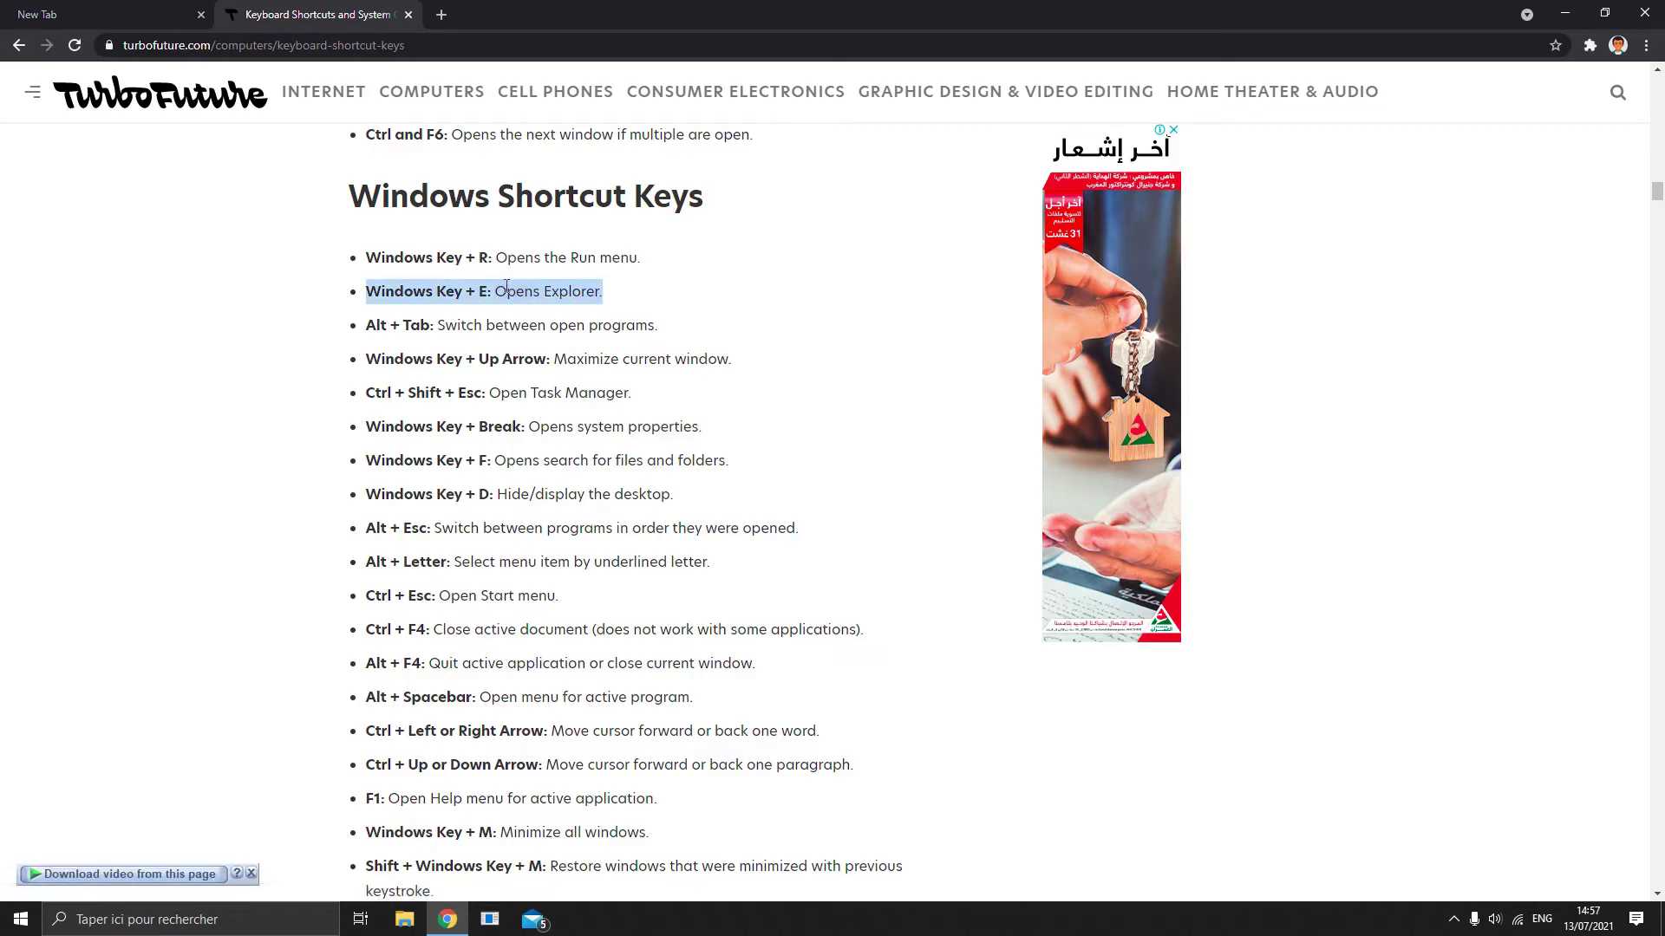
pyautogui.press('super+r')
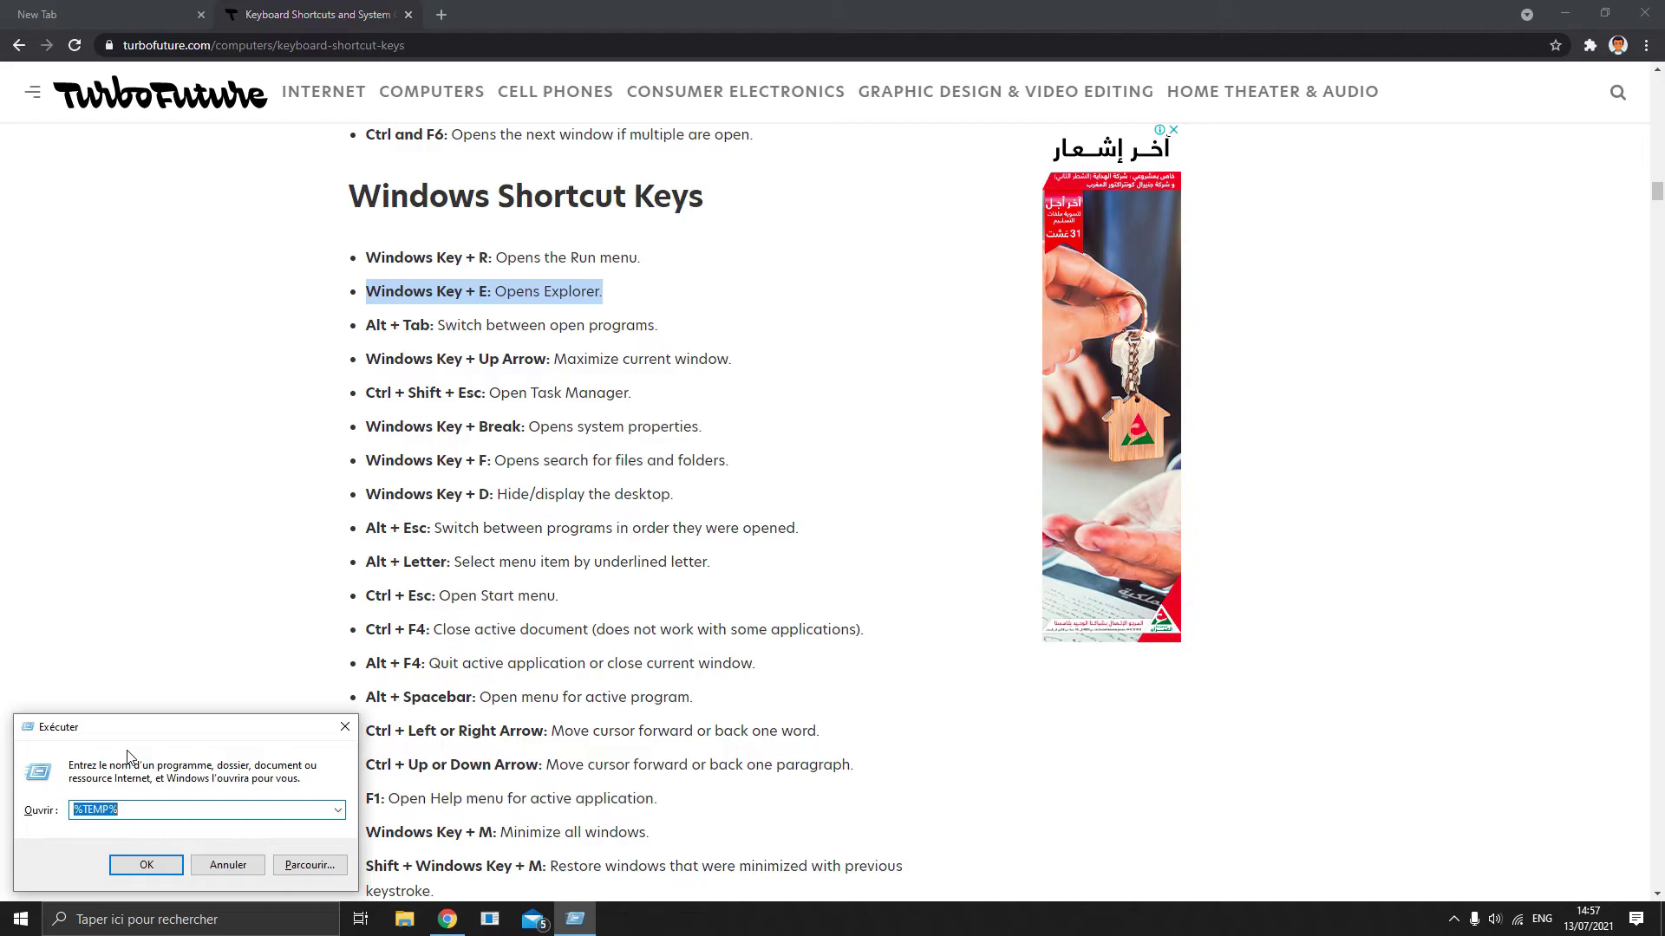
pyautogui.click(345, 727)
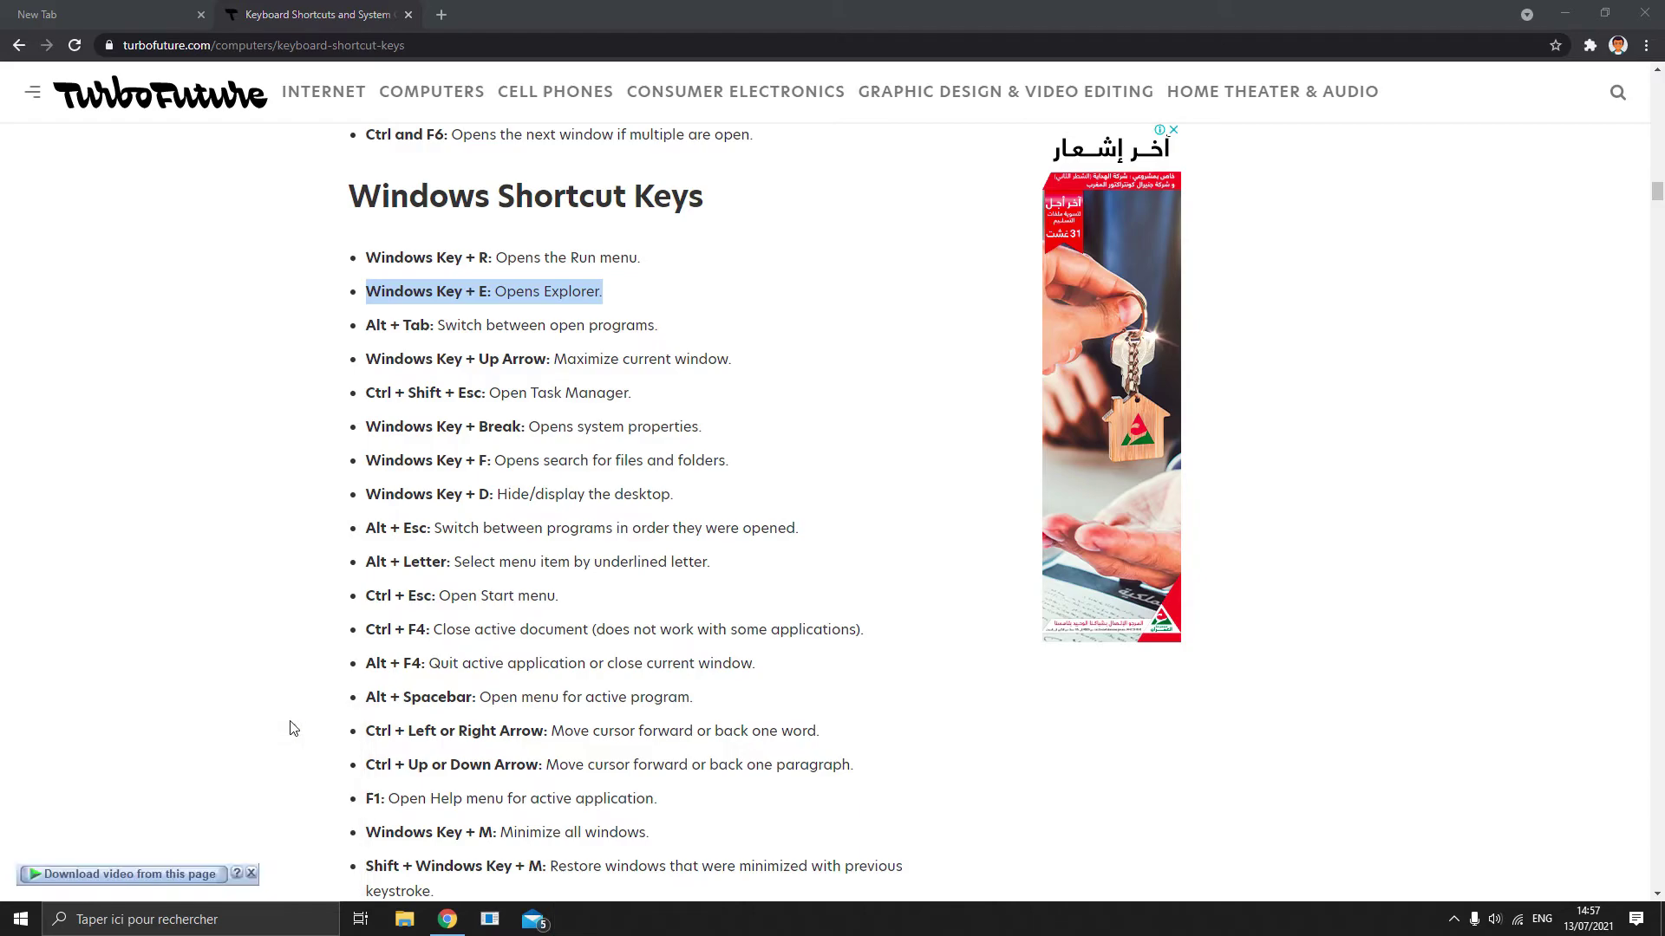
pyautogui.click(260, 726)
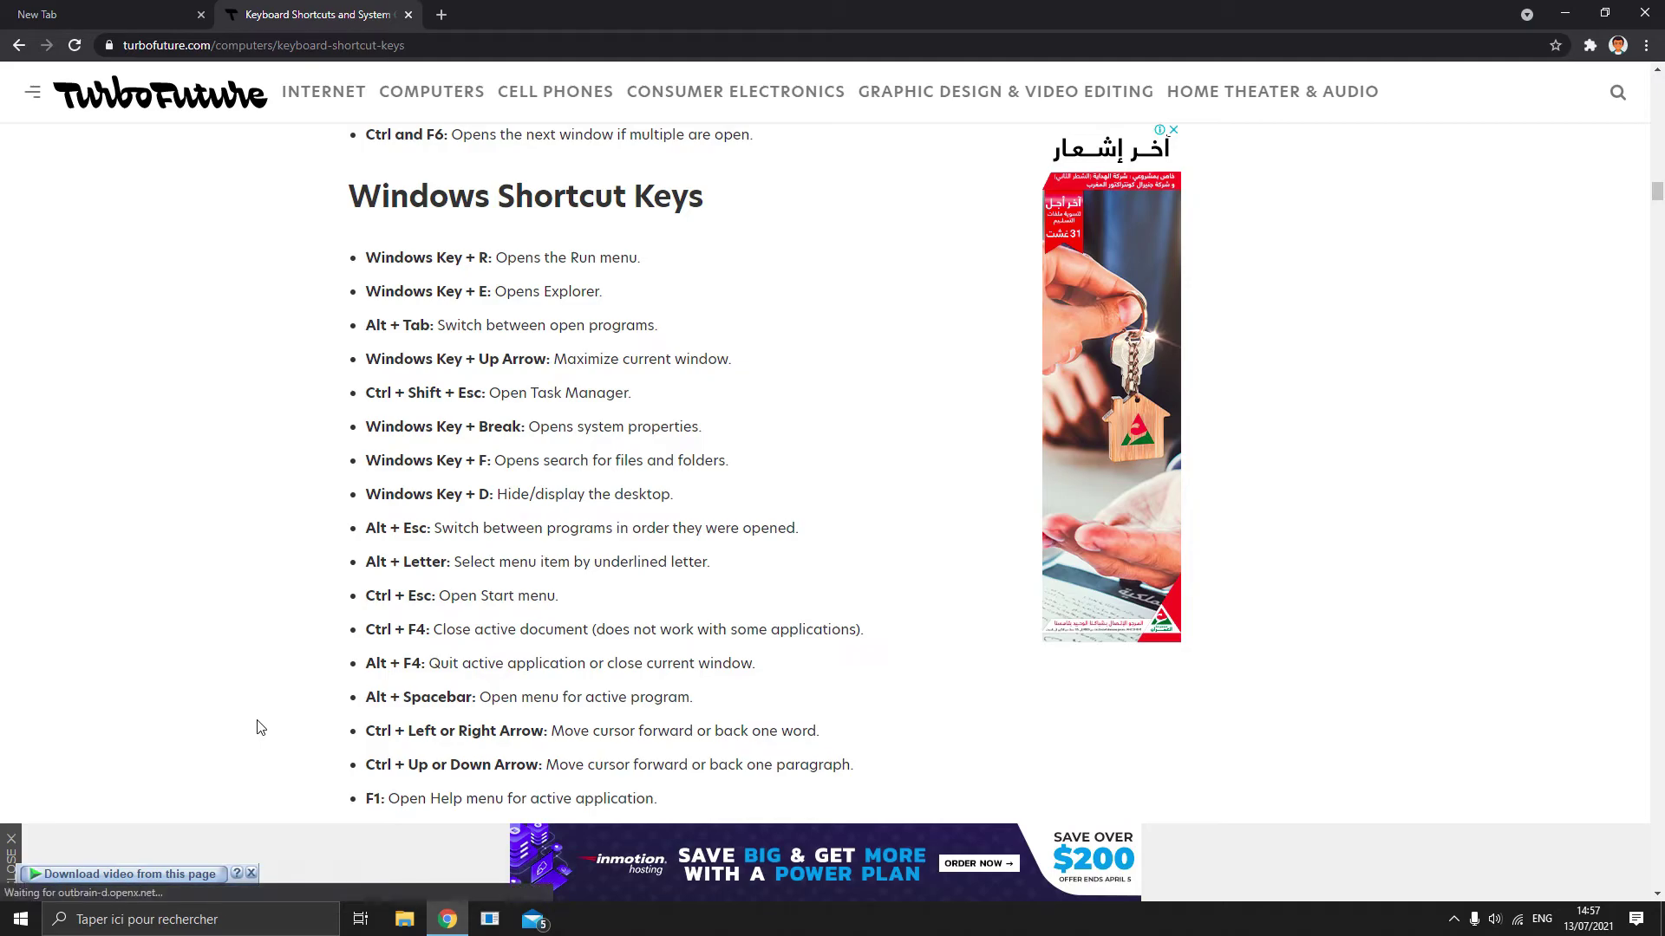
pyautogui.press('super+d')
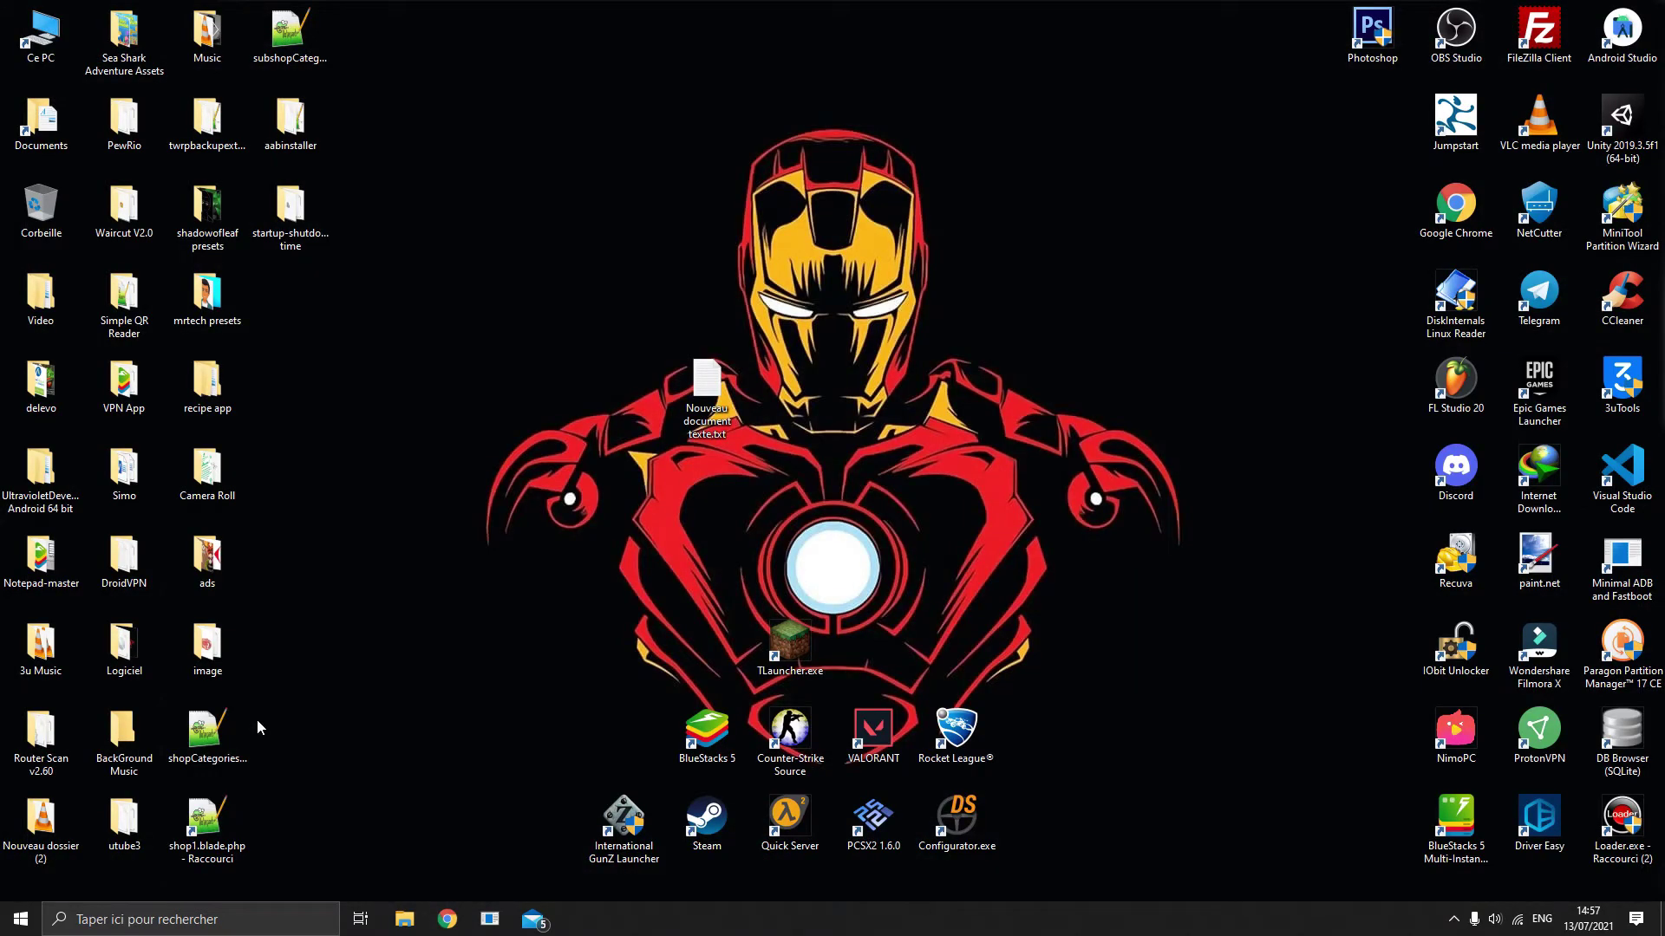